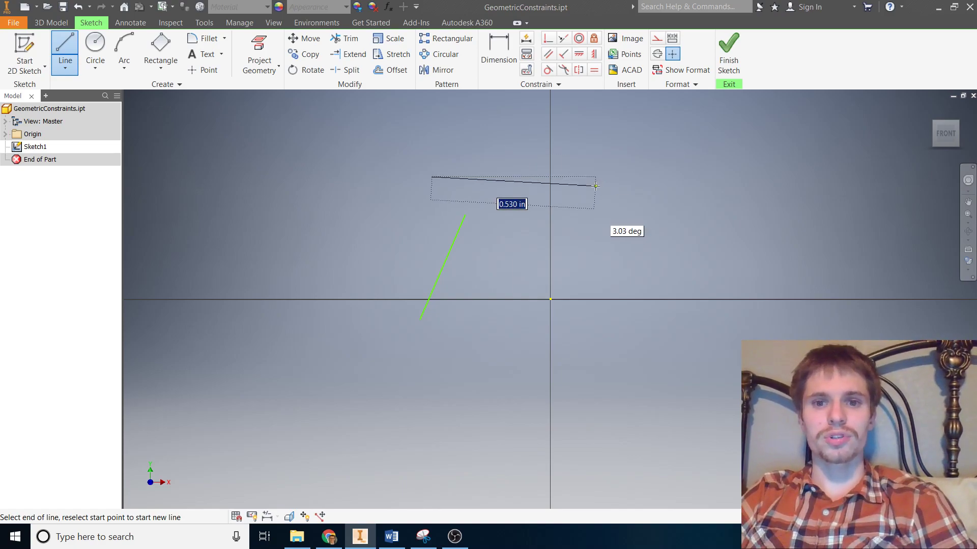
Finish a horizontal line about 0.53 in long above the slanted line and show all sketch constraints.
click(593, 178)
right_click(648, 181)
click(616, 183)
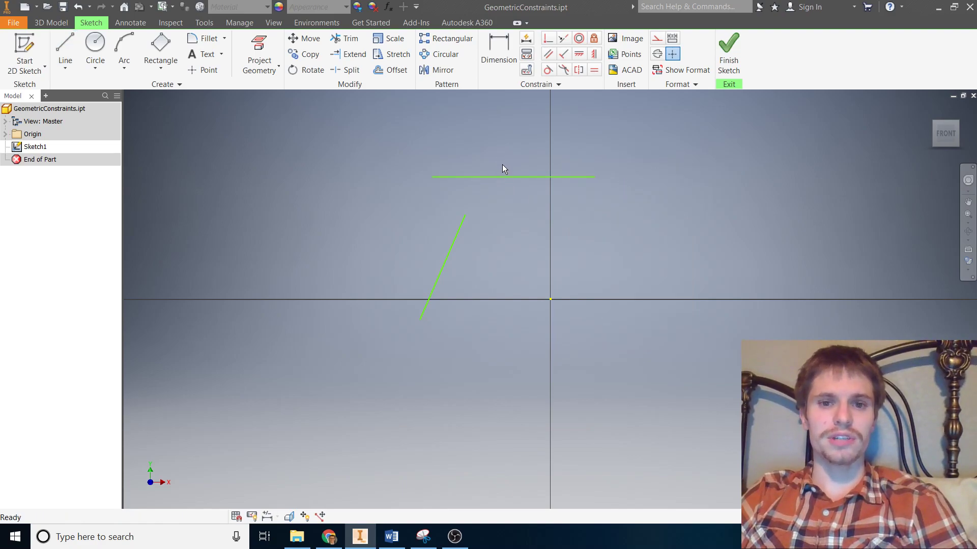
right_click(540, 210)
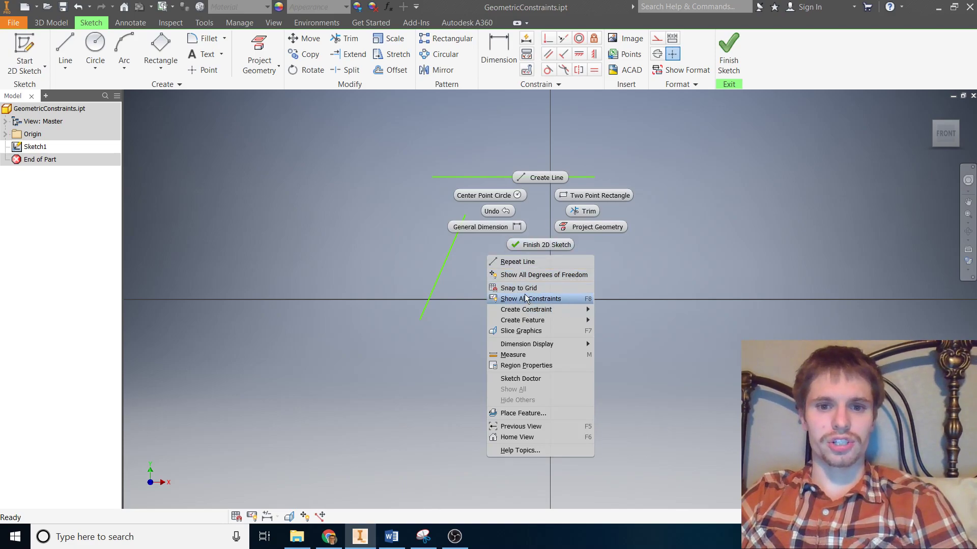
click(586, 298)
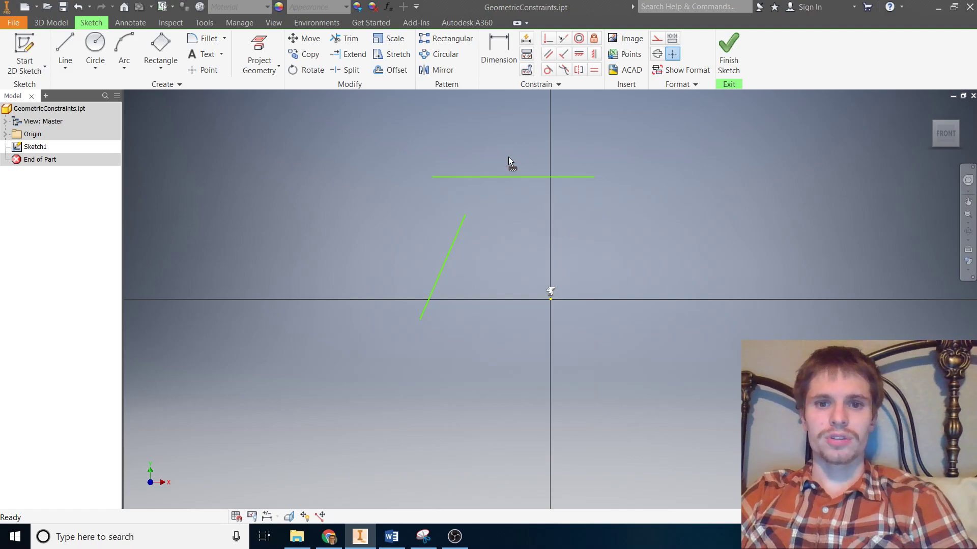
Reposition both sketch lines and their endpoints, lengthening the horizontal line and placing the slanted line below its starting end.
drag(538, 179, 593, 138)
drag(453, 248, 464, 220)
drag(614, 151, 508, 245)
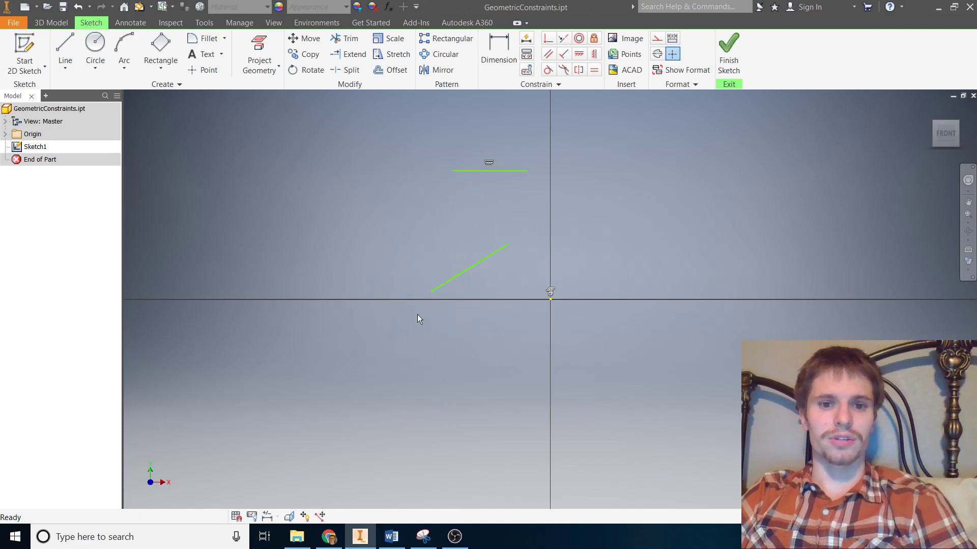
drag(431, 293, 409, 300)
drag(510, 245, 480, 253)
drag(526, 172, 621, 164)
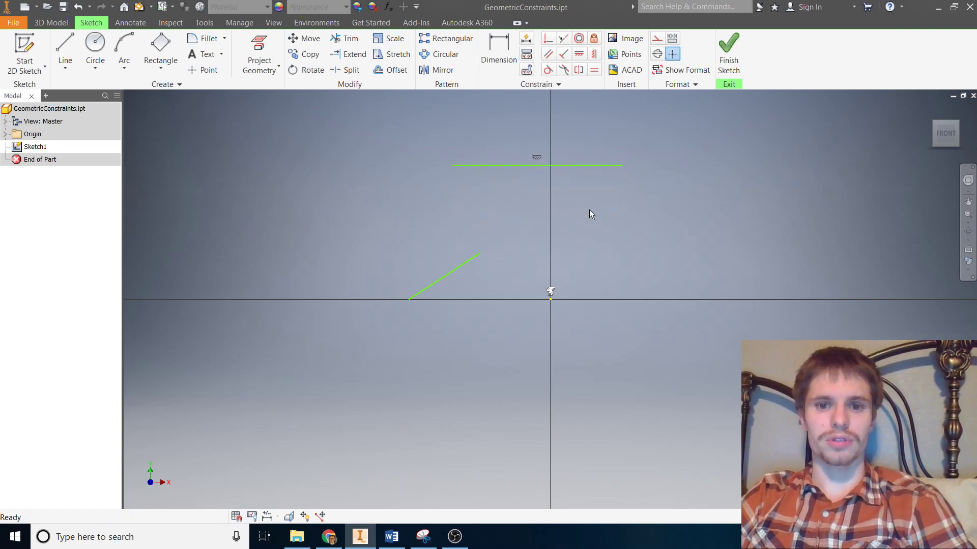
drag(469, 260, 511, 244)
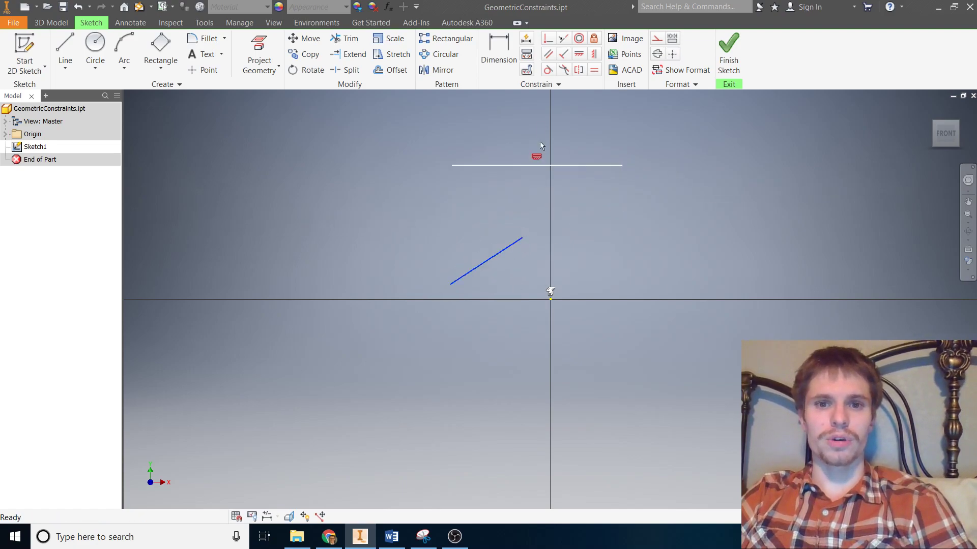
Make the slanted line's upper endpoint coincident with the origin, and swing its free end up and to the right of the origin.
click(548, 38)
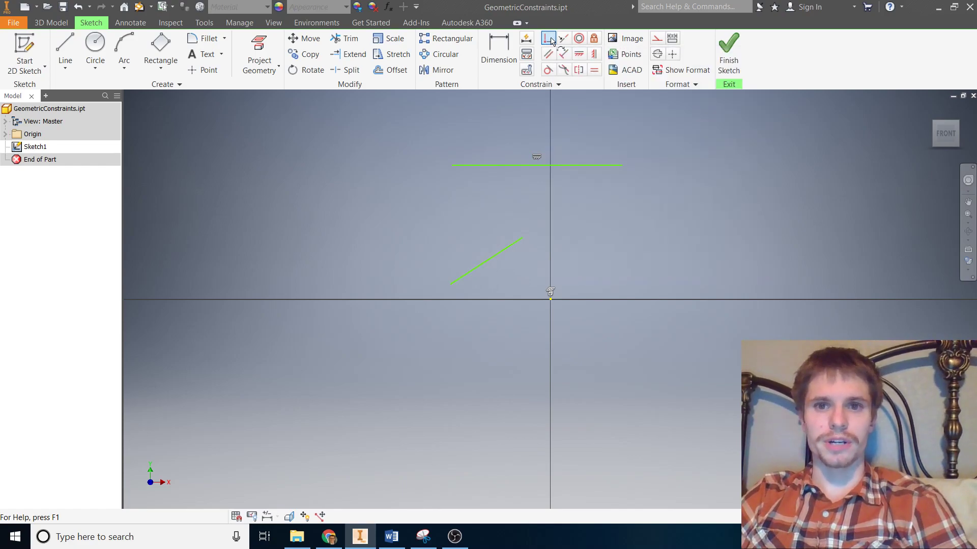
click(522, 238)
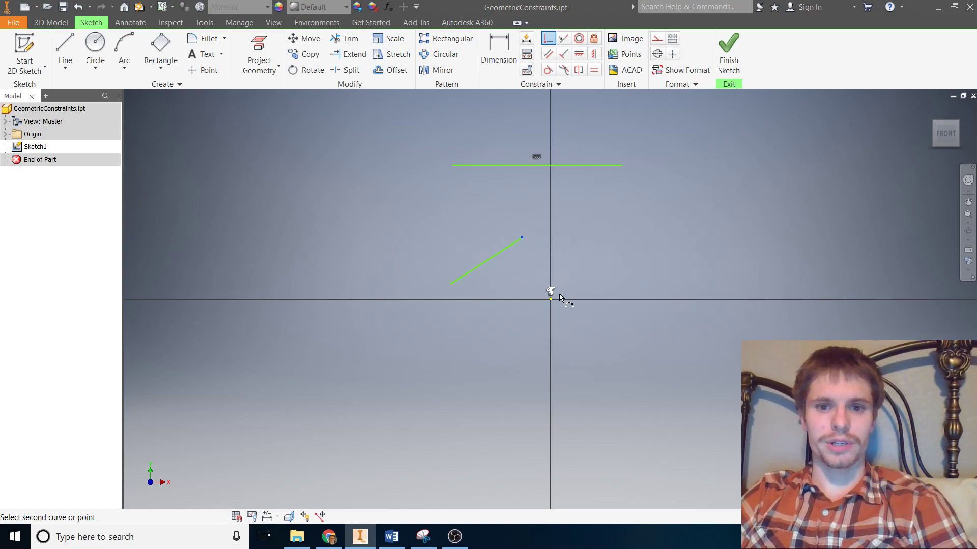
click(550, 300)
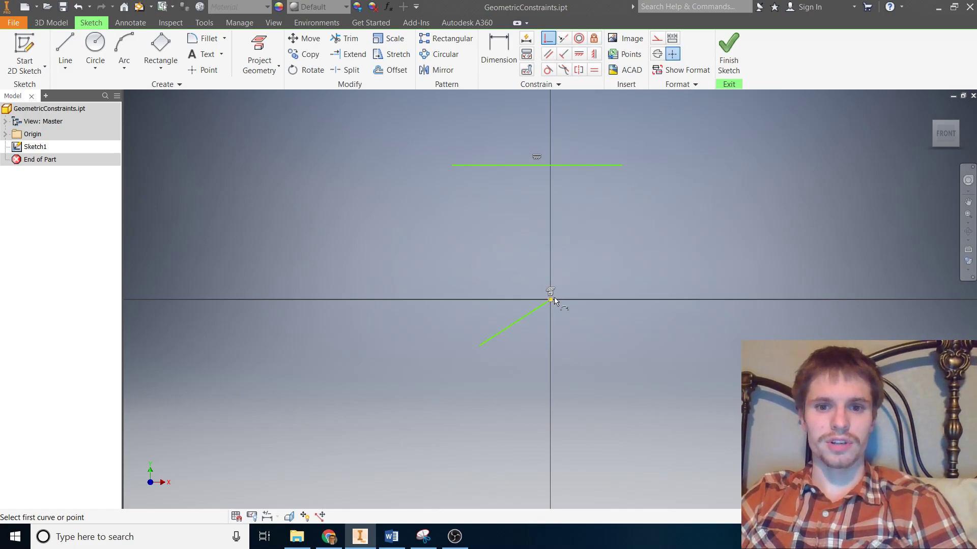
right_click(612, 273)
click(646, 276)
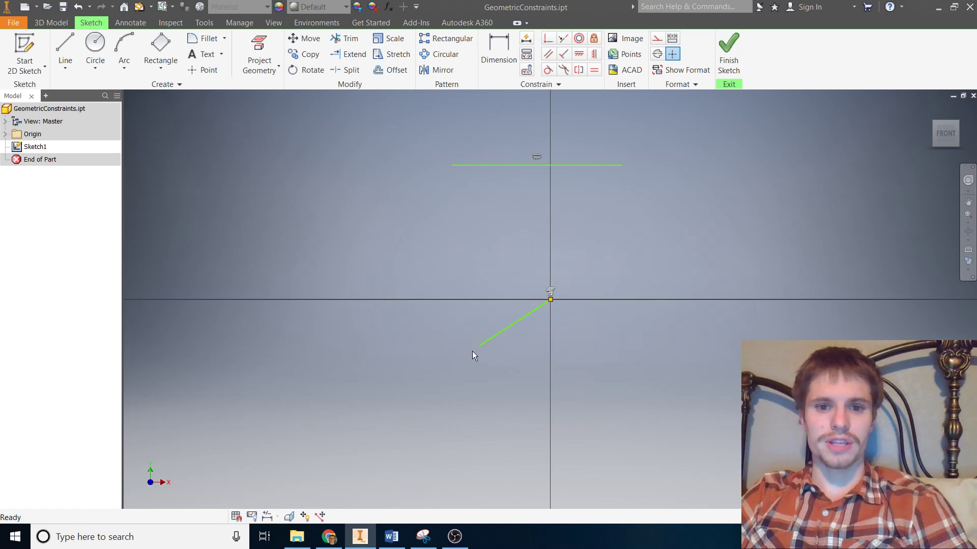
drag(478, 345, 446, 236)
drag(542, 298, 678, 270)
Switch to Google Slides and review the Collinear, Concentric and Fix constraint slides.
key(alt+Tab)
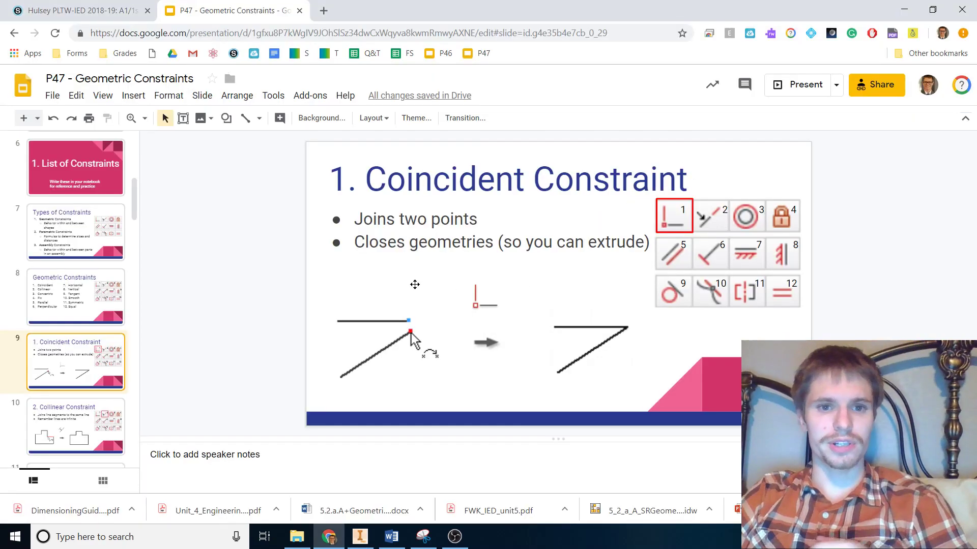
click(96, 415)
scroll(93, 401, down, 1)
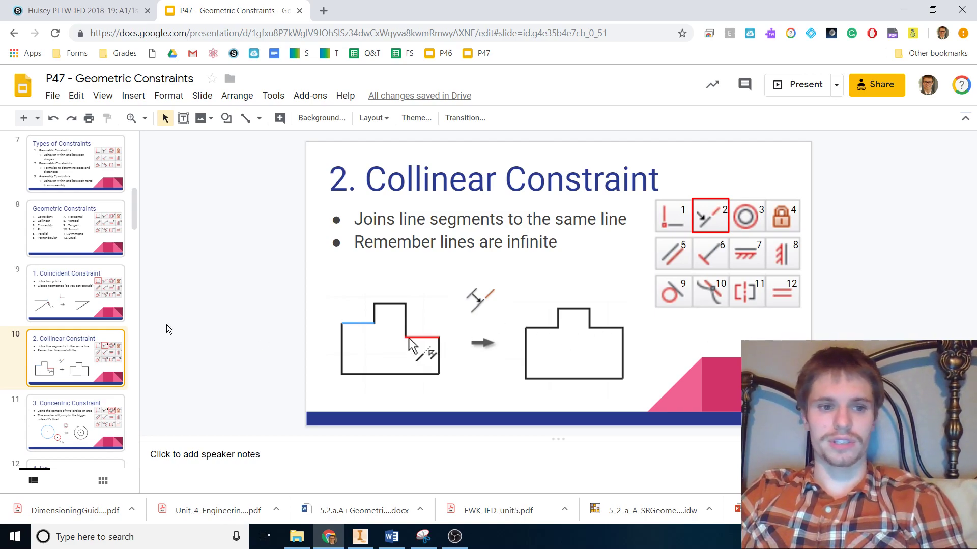
click(93, 420)
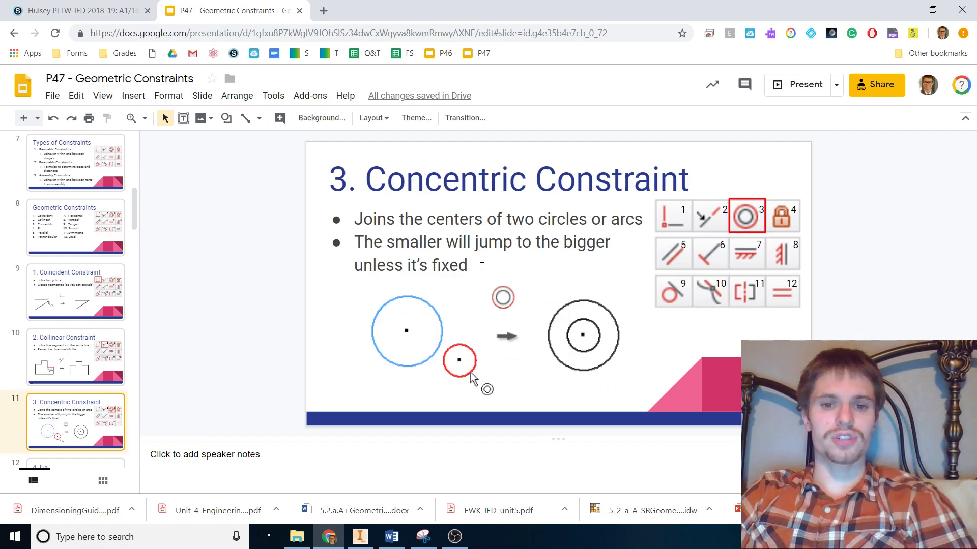
double_click(399, 180)
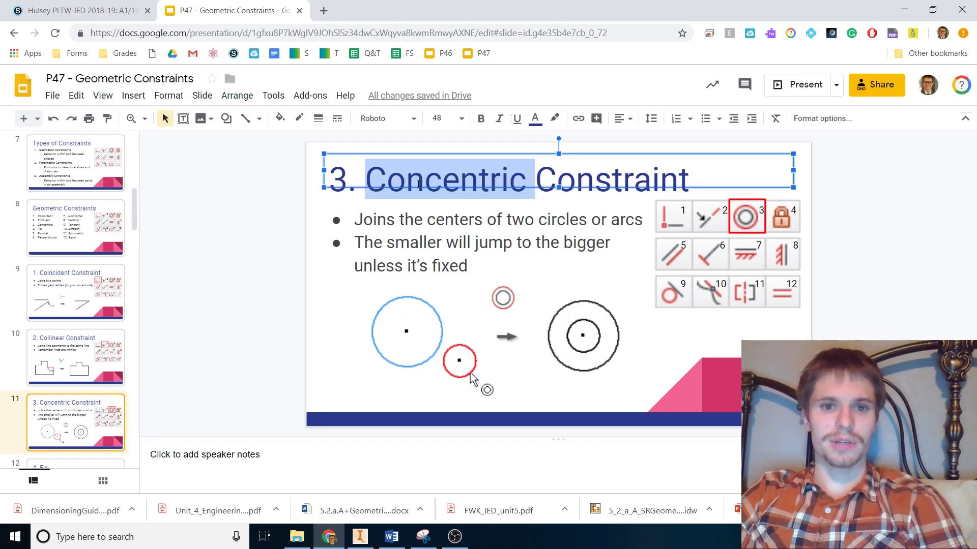
click(420, 182)
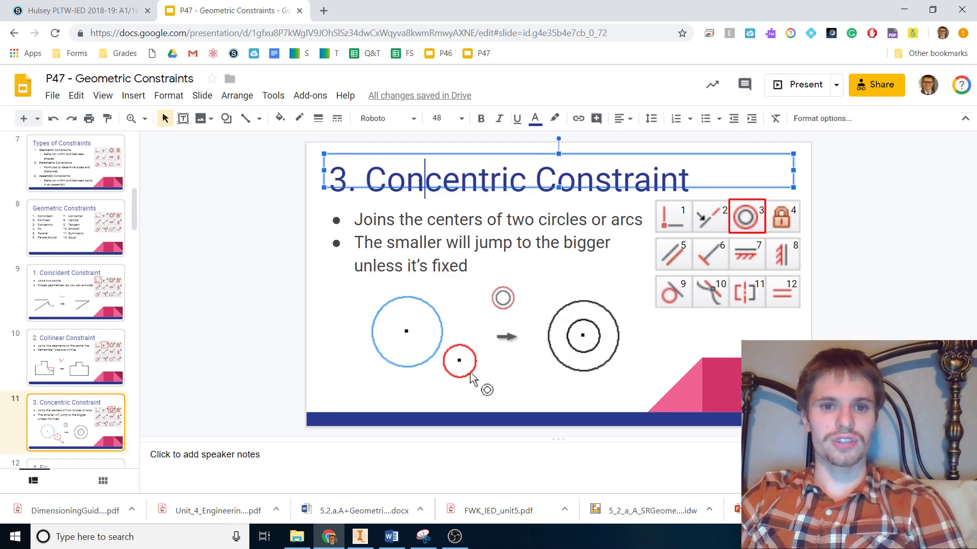
double_click(469, 170)
click(475, 219)
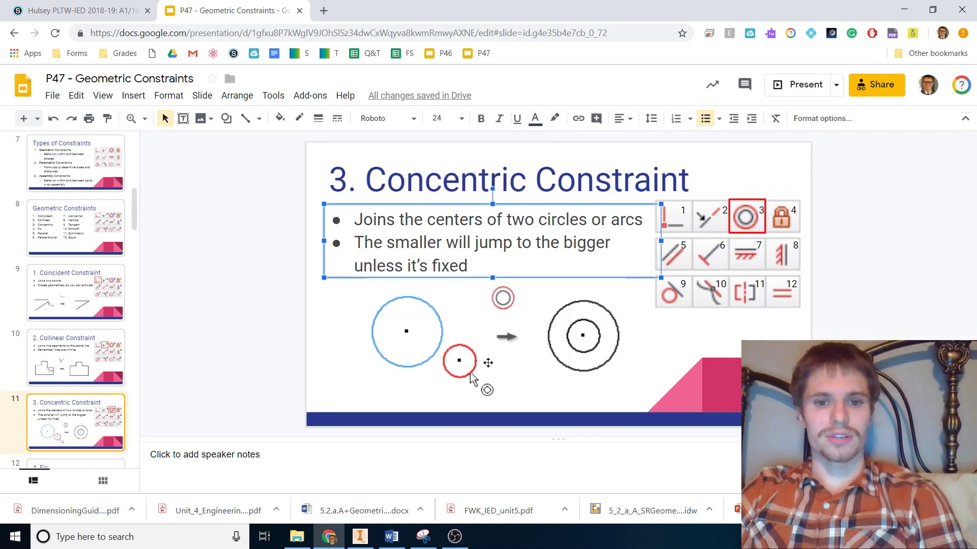
scroll(108, 362, down, 3)
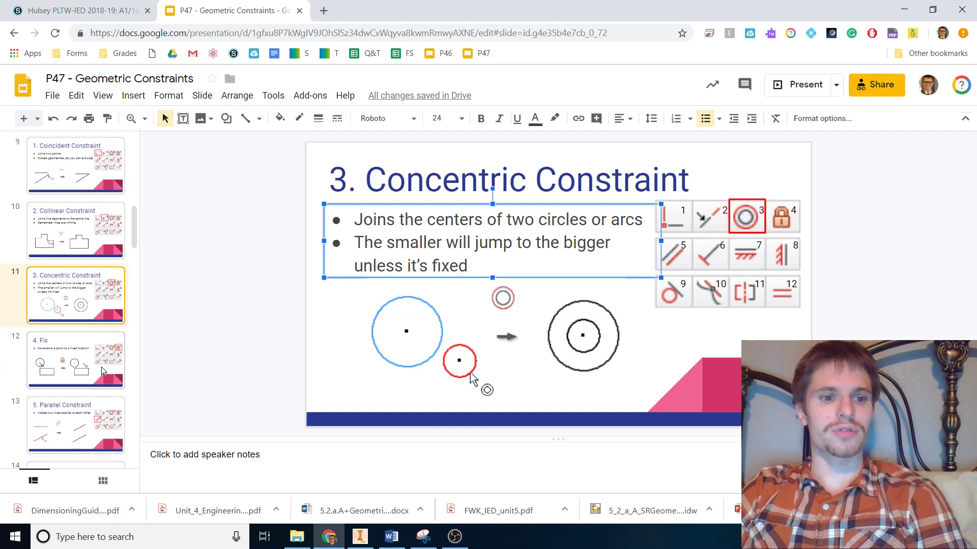
click(105, 363)
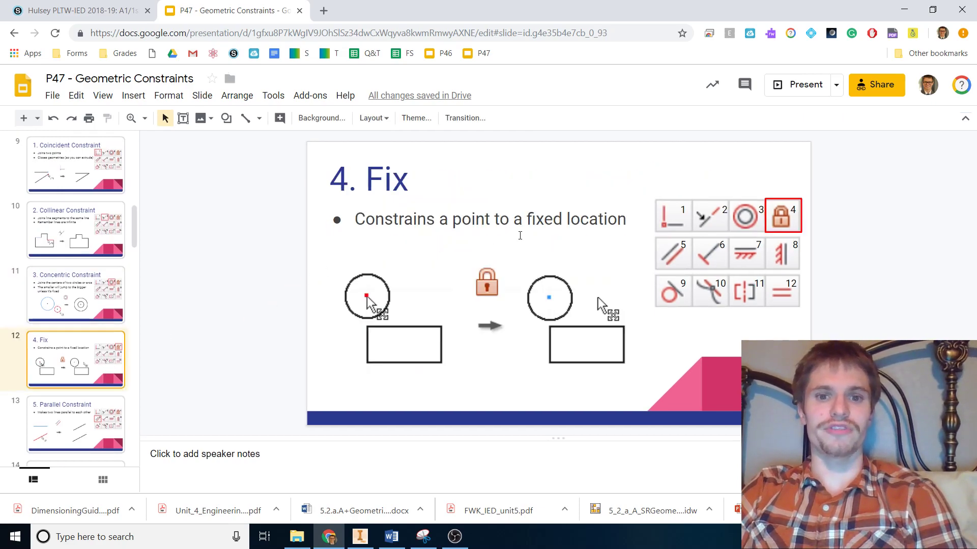
Switch back to Inventor and apply a Fix constraint to the horizontal line's left endpoint.
key(alt+Tab)
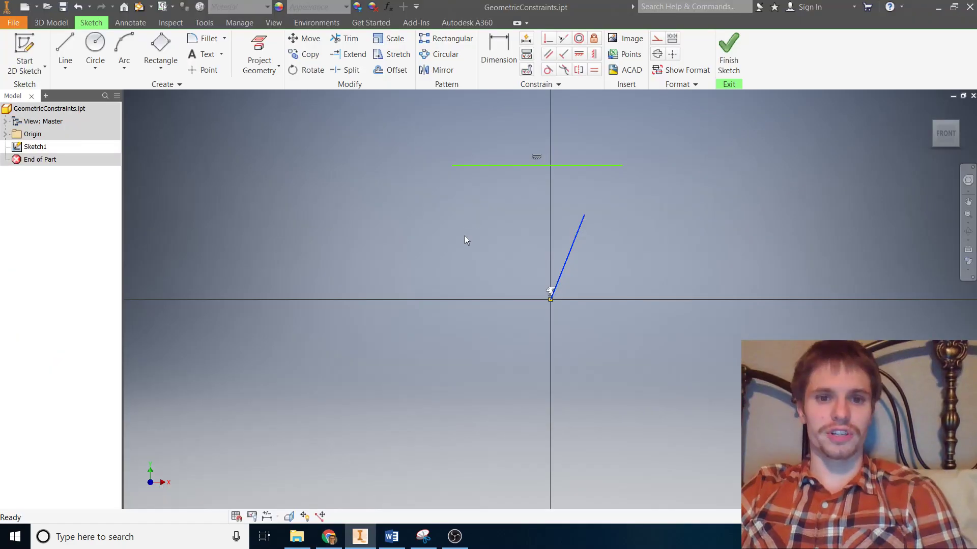
click(501, 164)
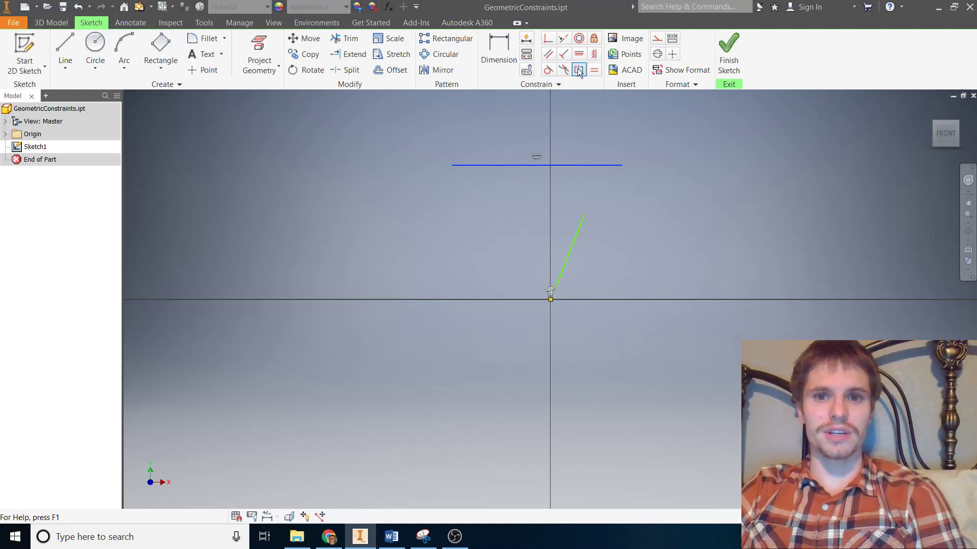
click(476, 146)
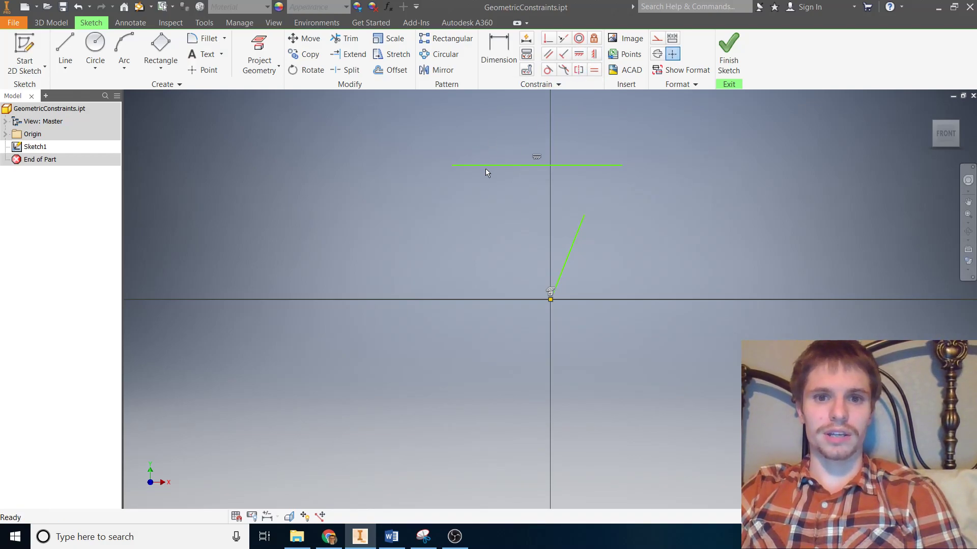
click(451, 165)
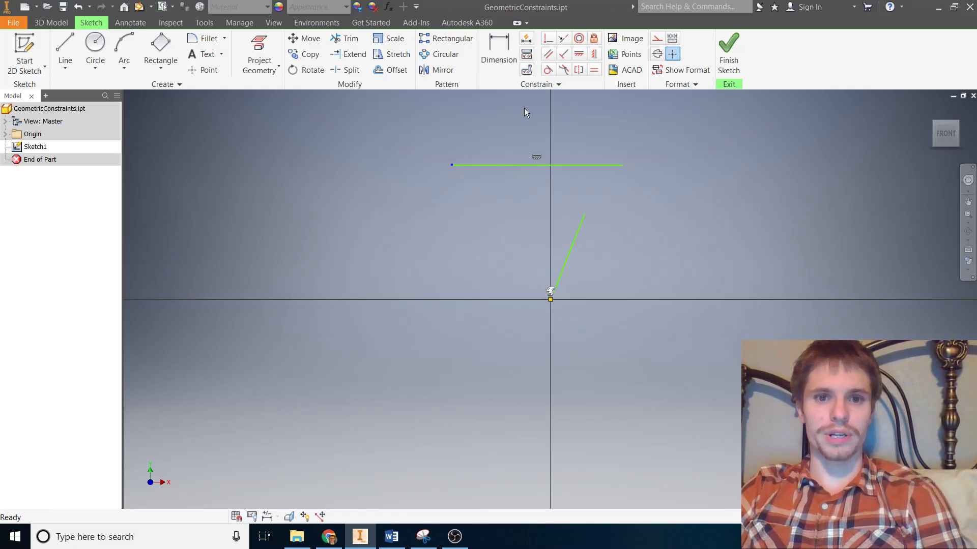
click(594, 39)
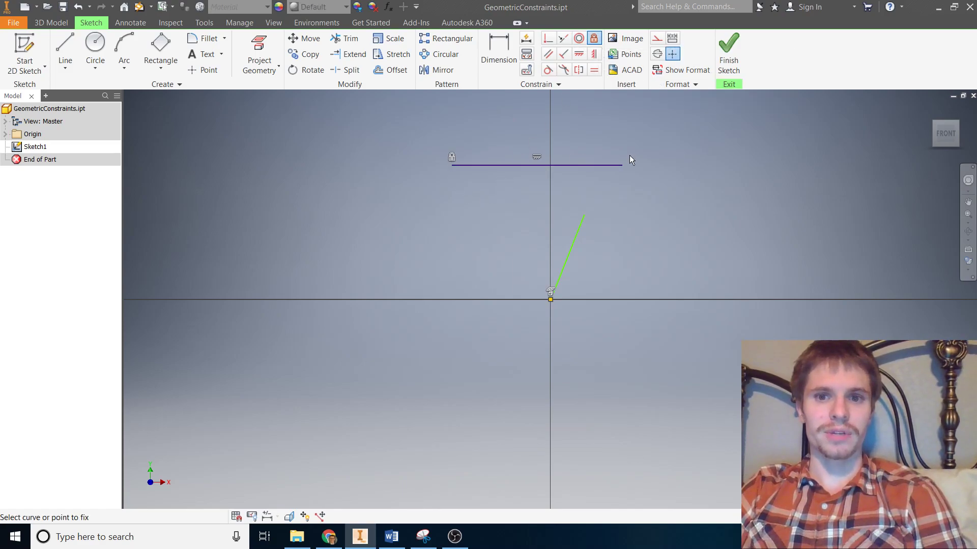
Try fixing the horizontal line itself as well, and undo it.
click(592, 165)
key(ctrl+z)
key(ctrl+z)
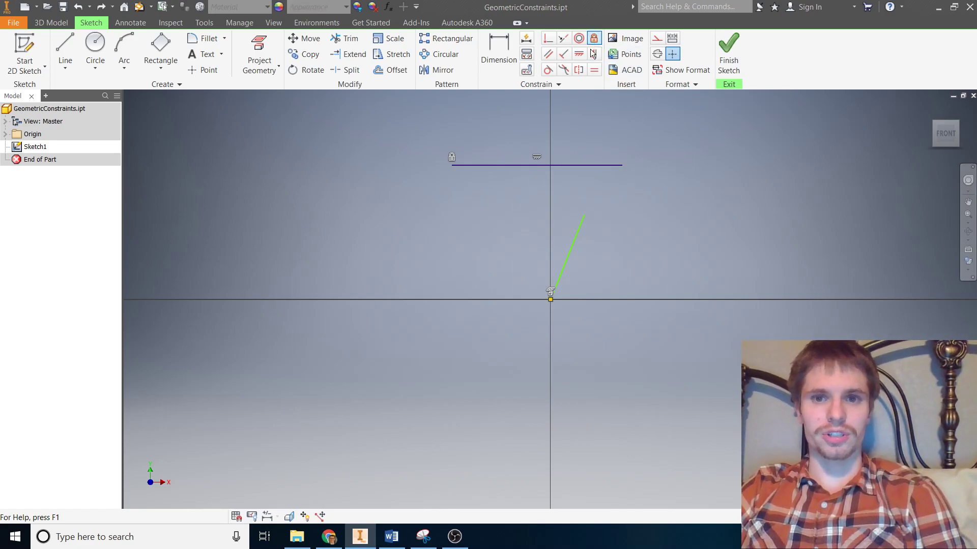
Shorten the horizontal line by moving its free right endpoint to just short of the vertical axis.
drag(621, 166, 528, 189)
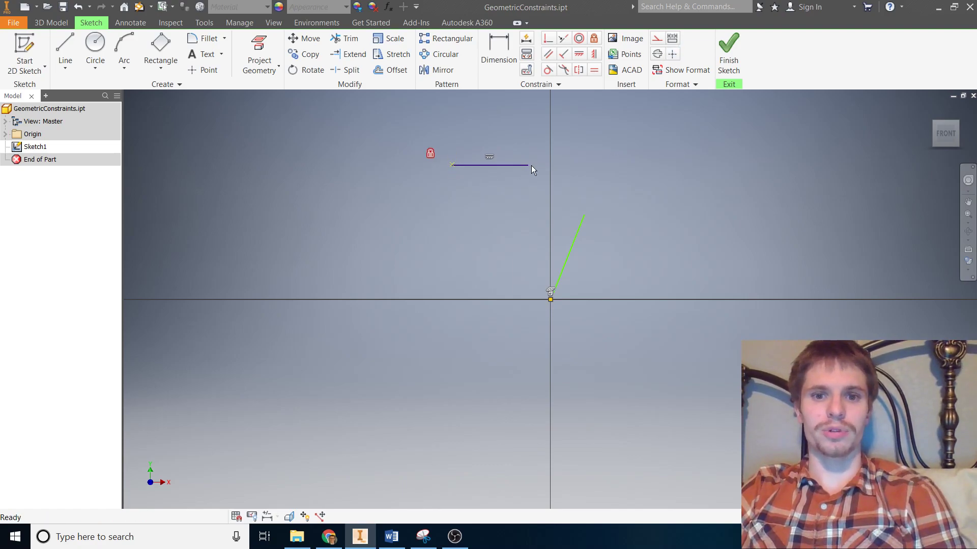
drag(526, 164, 545, 165)
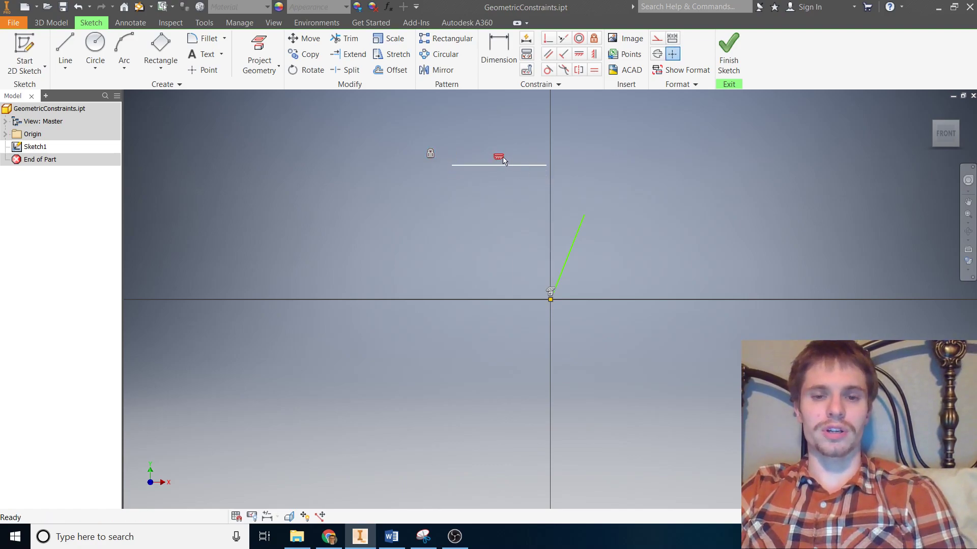
Delete the upper line's horizontal constraint and swing its free end so the line slopes up to the right.
right_click(502, 160)
click(502, 124)
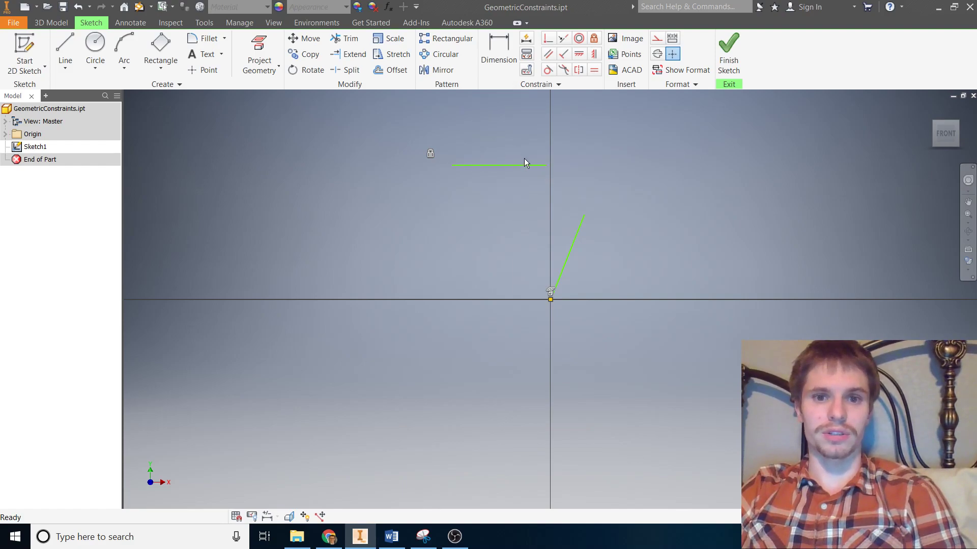
drag(545, 167, 610, 175)
click(465, 188)
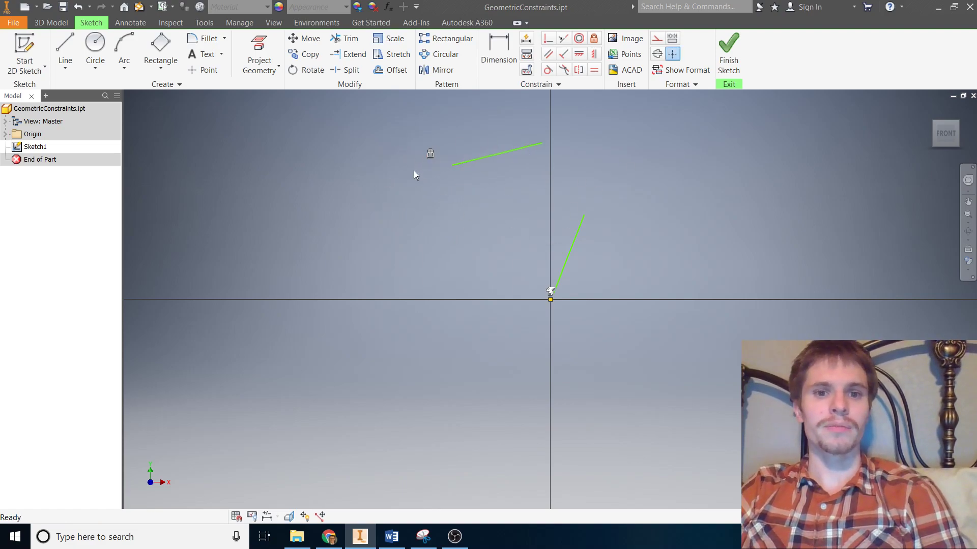
Fix the upper line's right endpoint too, and test whether the line can still be moved.
click(592, 39)
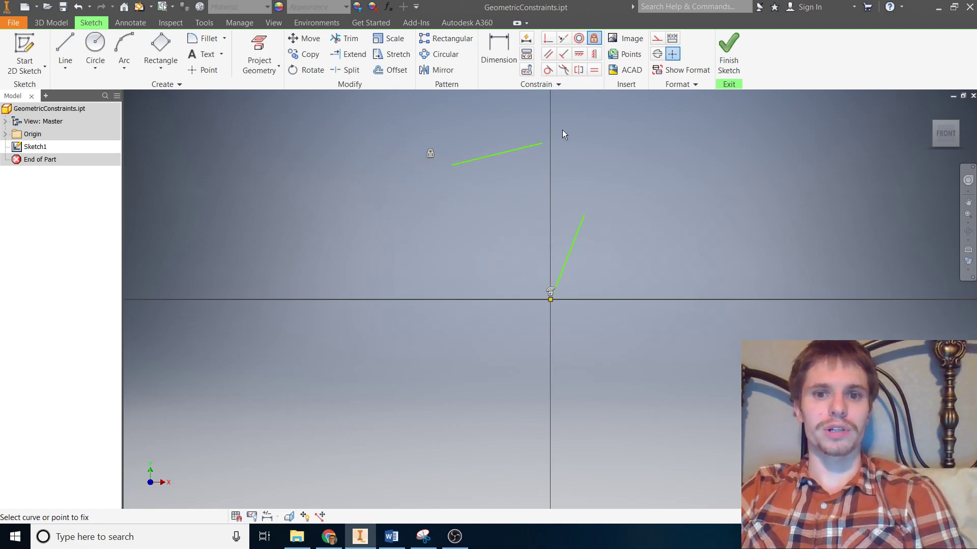
click(542, 144)
right_click(595, 147)
click(635, 147)
drag(490, 155, 499, 173)
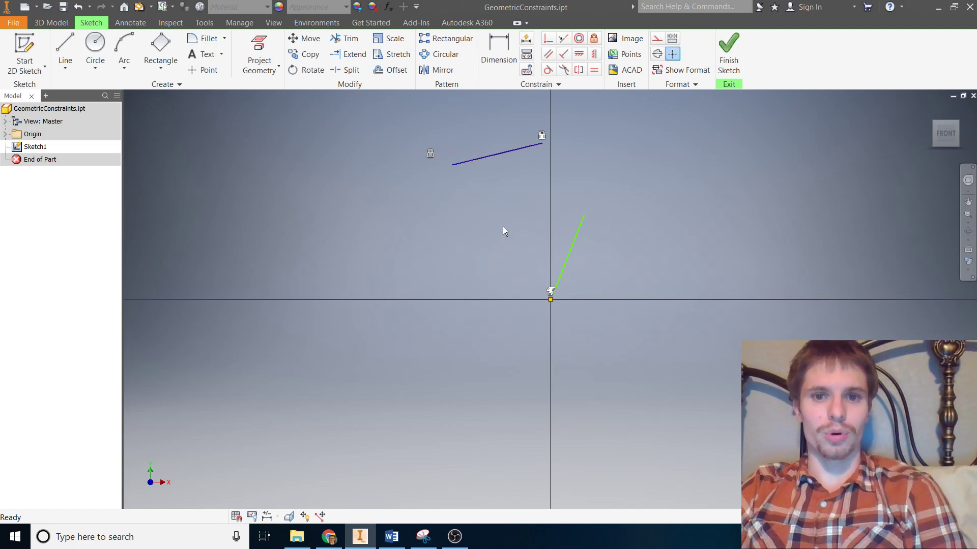
Switch to Google Slides and view the Parallel Constraint slide.
key(alt+Tab)
click(80, 342)
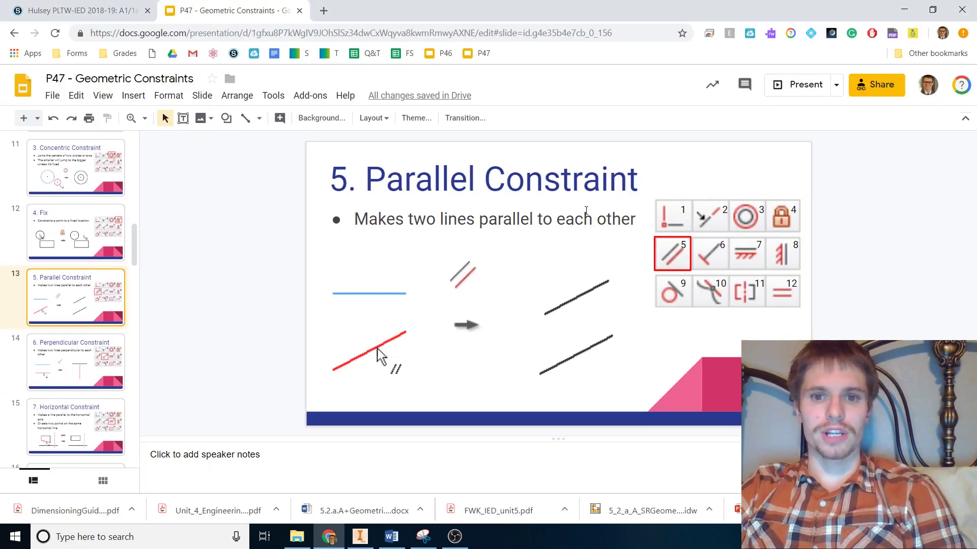
Switch back to Inventor, make the line at the origin parallel to the fixed upper line, and stretch its free end outward.
key(alt+Tab)
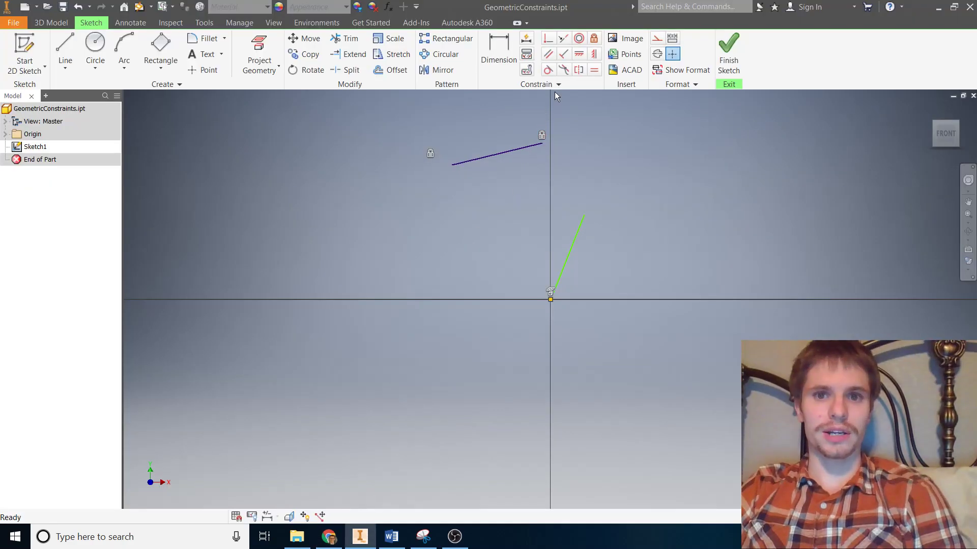
click(550, 57)
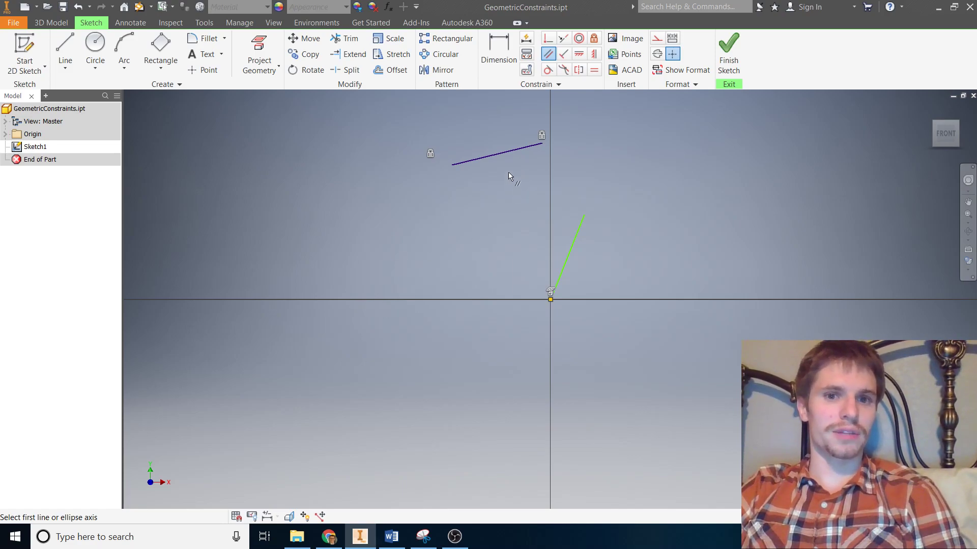
click(502, 154)
click(562, 271)
right_click(411, 332)
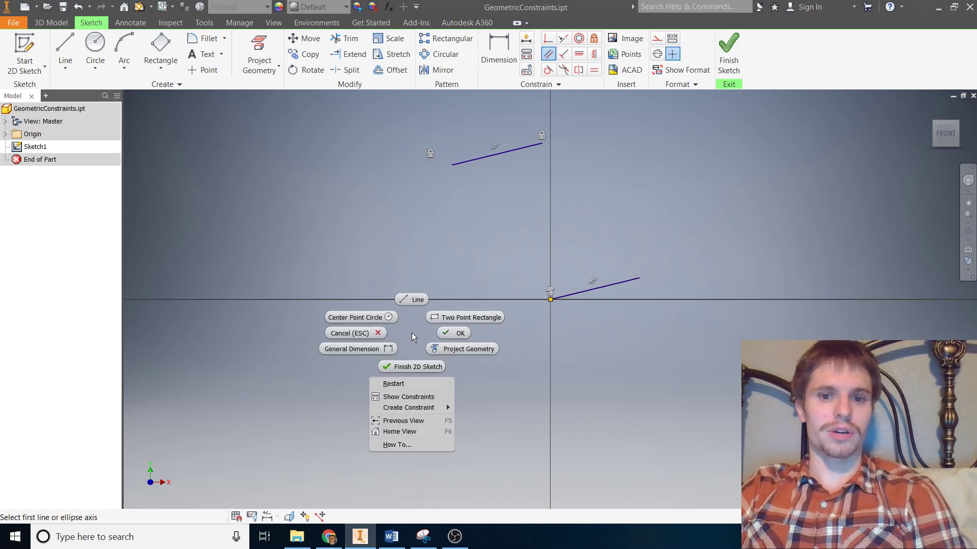
click(442, 333)
mouse_move(613, 286)
mouse_down()
mouse_move(623, 303)
mouse_move(705, 297)
mouse_up()
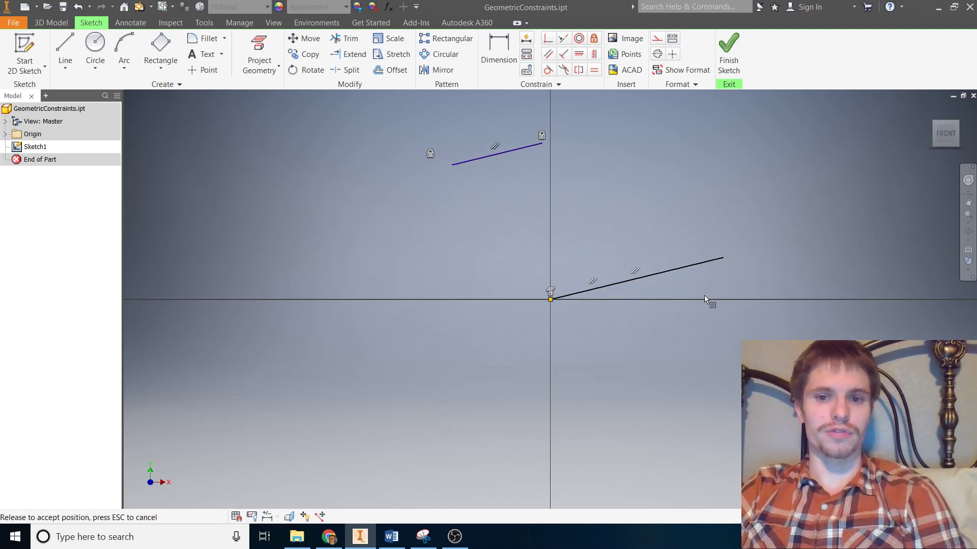
Stretch the free end of the line at the origin slightly farther up and to the right.
mouse_move(751, 244)
mouse_down()
mouse_move(781, 251)
mouse_move(730, 280)
mouse_move(613, 287)
mouse_move(752, 250)
mouse_up()
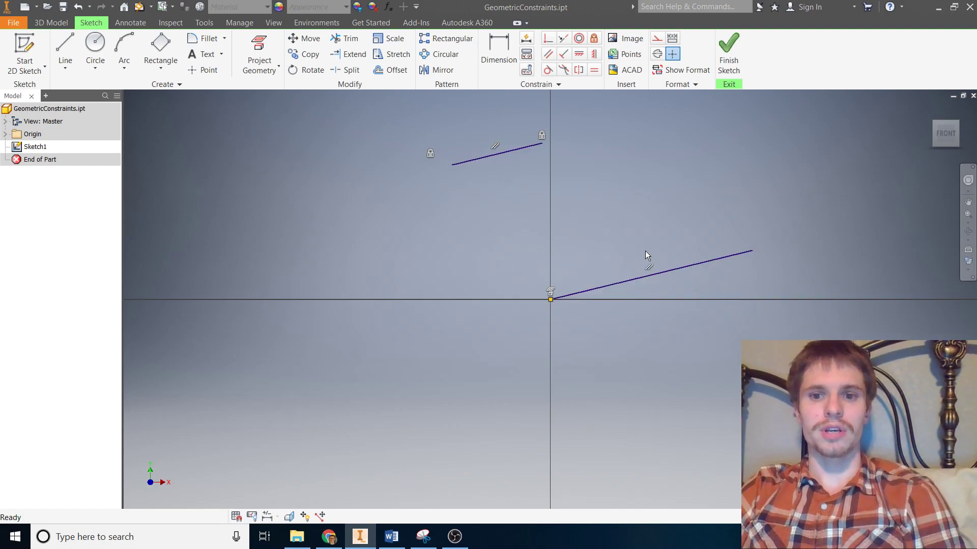
Switch to Google Slides and view the Perpendicular Constraint and Horizontal Constraint slides.
key(alt+Tab)
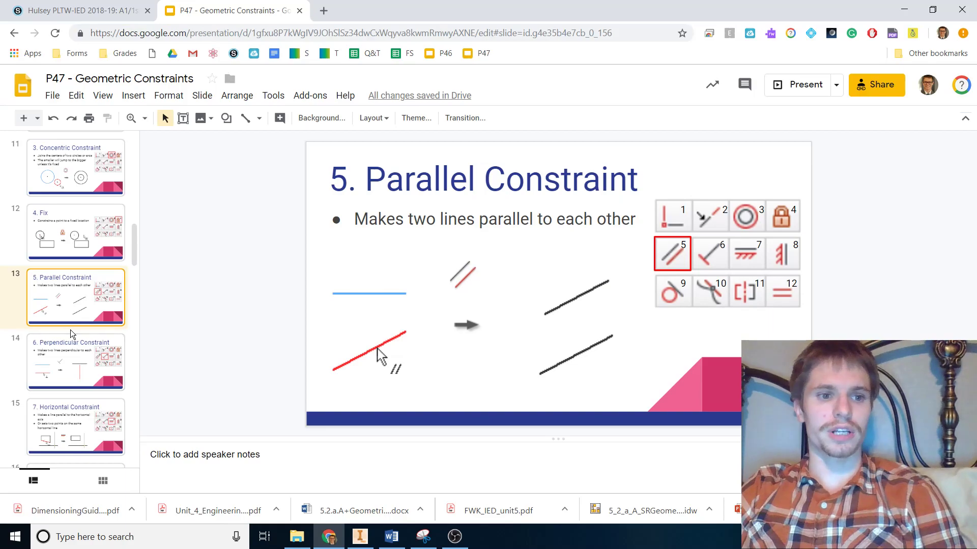
click(86, 357)
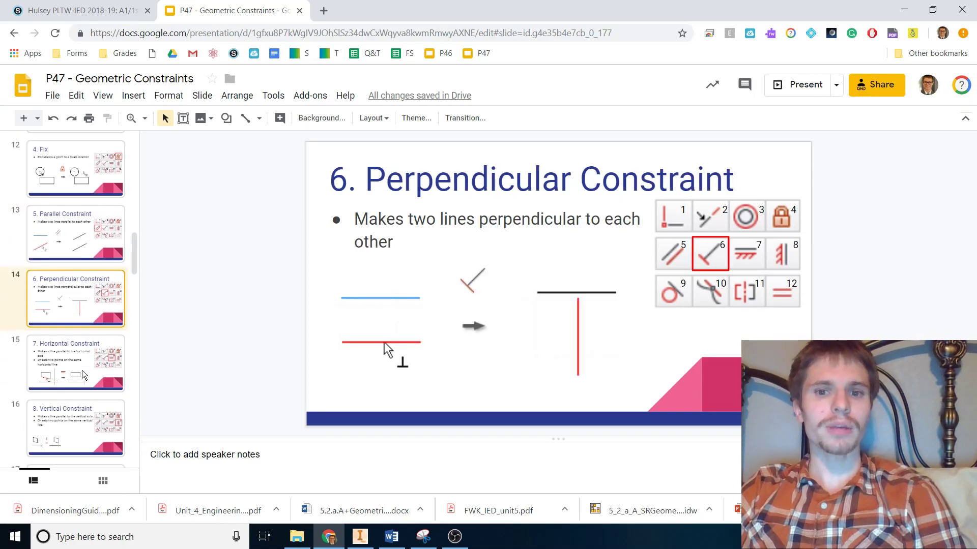
scroll(107, 306, down, 1)
click(97, 301)
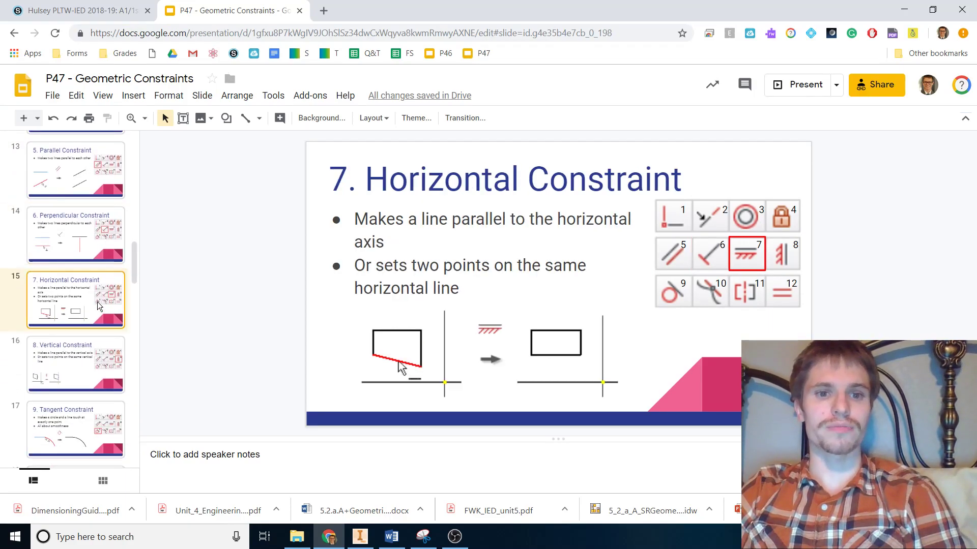
scroll(98, 301, down, 1)
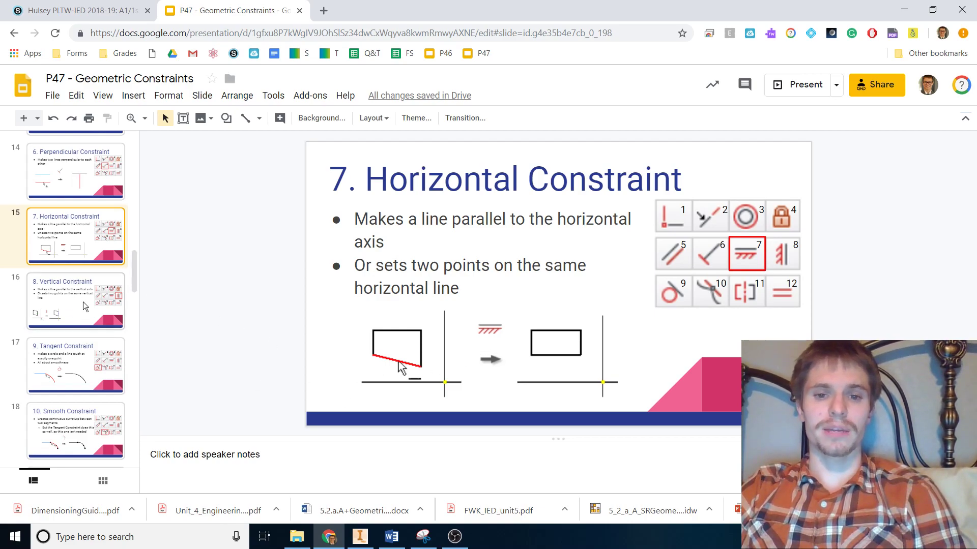
Switch back to Inventor and sketch a large circle far left of the origin and a smaller circle between it and the origin.
key(alt+Tab)
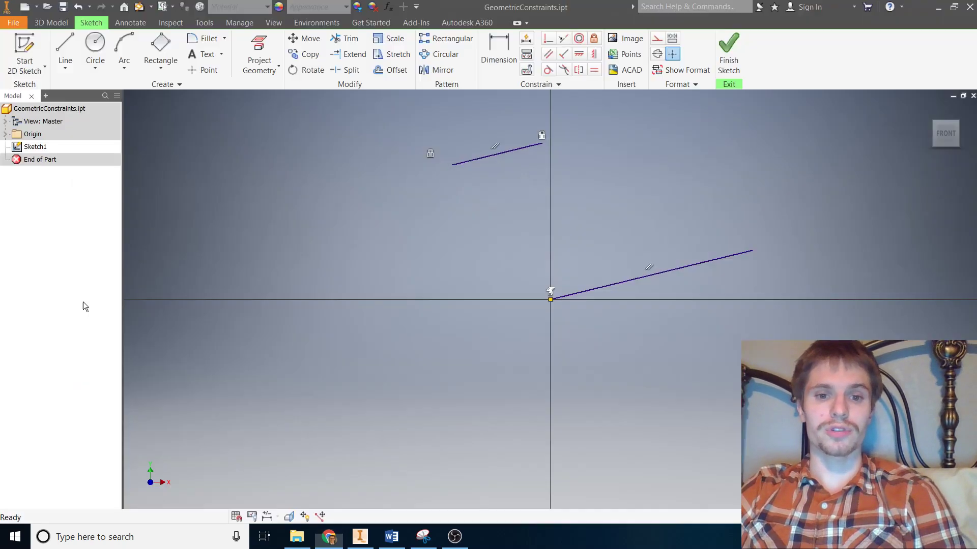
click(91, 46)
click(229, 241)
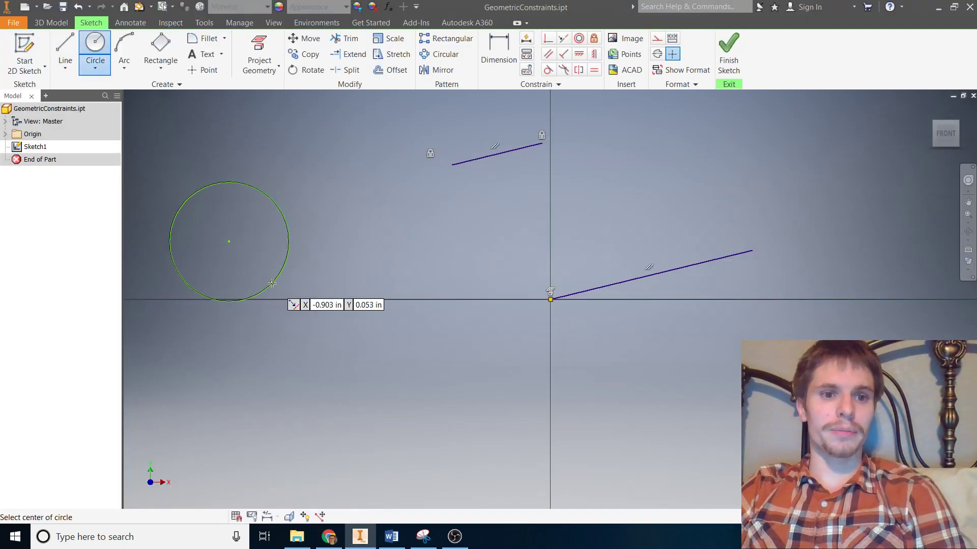
click(272, 282)
click(416, 275)
click(448, 258)
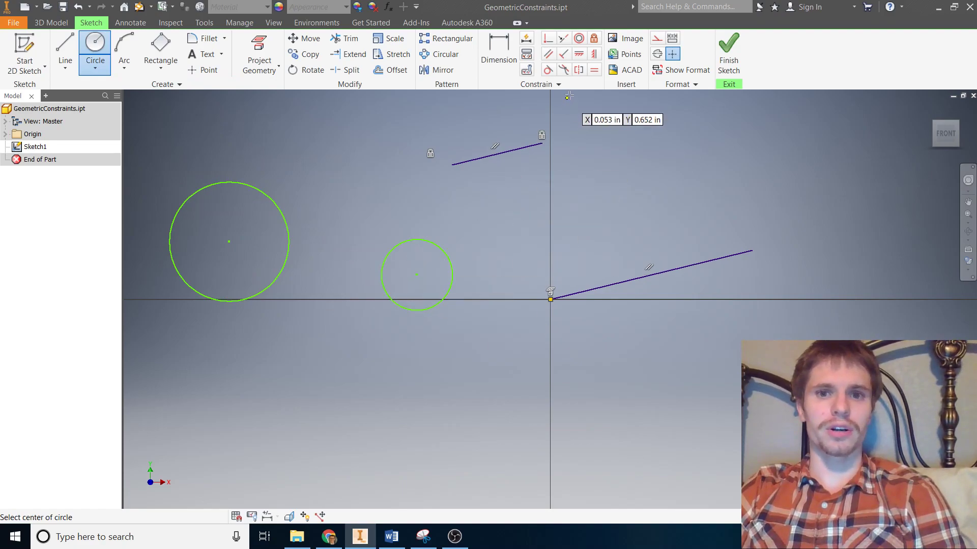
key(Escape)
Apply Horizontal constraints aligning the small circle's center with the lower line's right endpoint, and the large circle's center with the small circle's center.
click(591, 54)
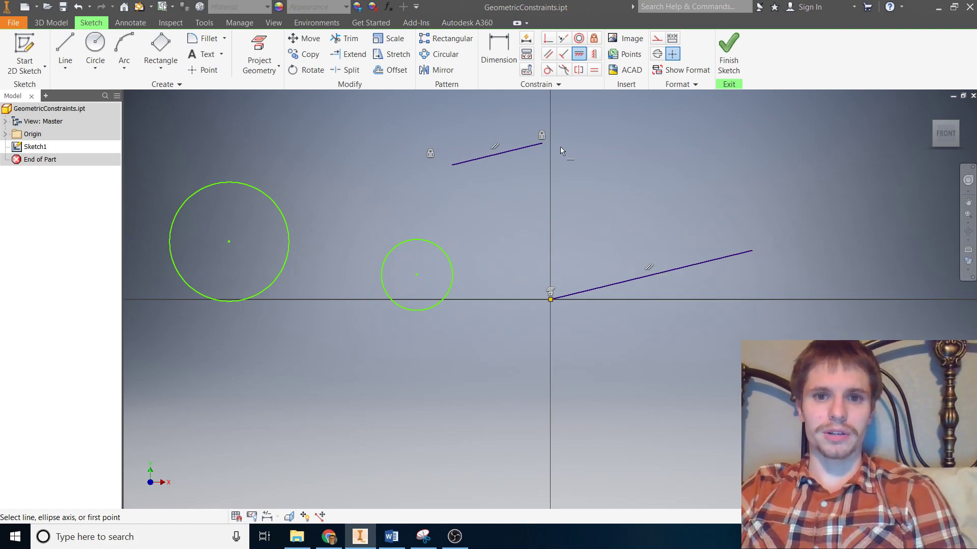
click(416, 275)
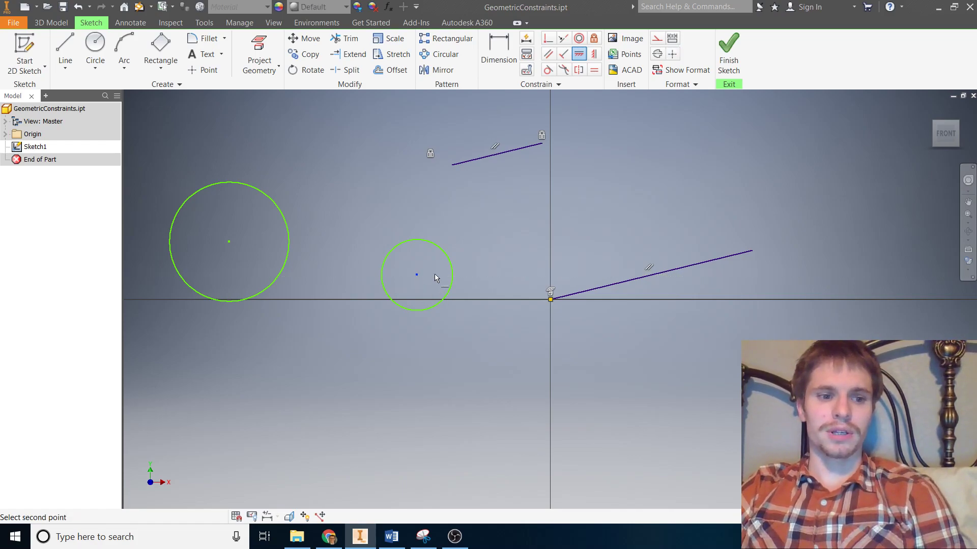
click(751, 251)
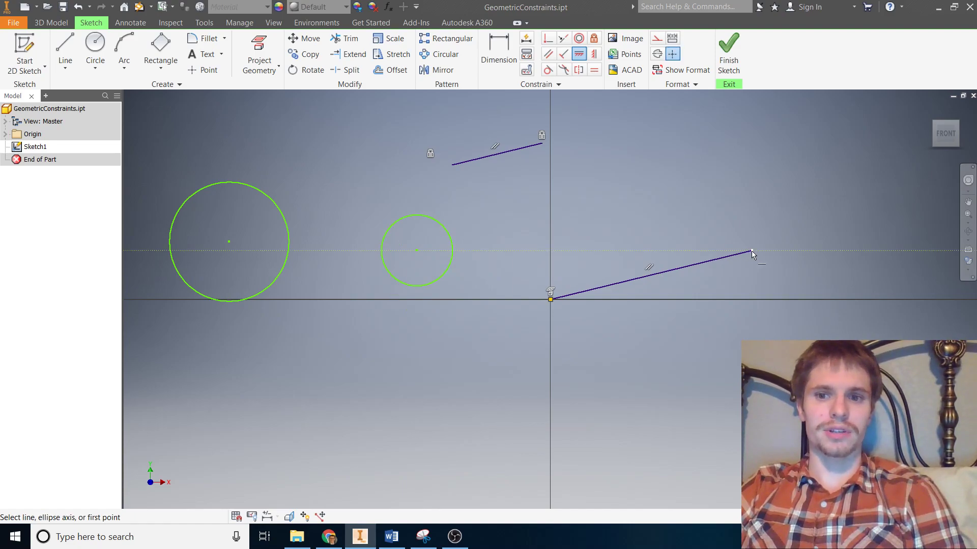
click(417, 251)
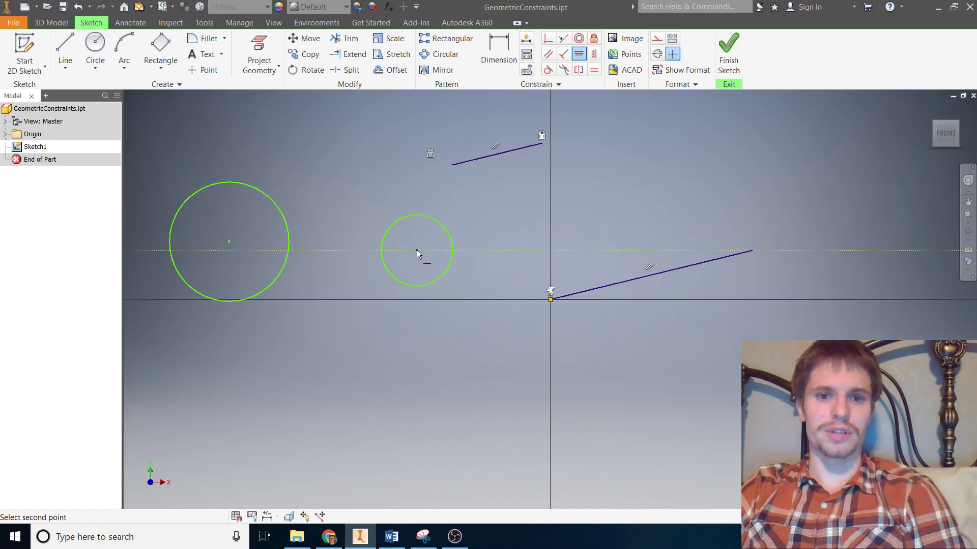
click(229, 244)
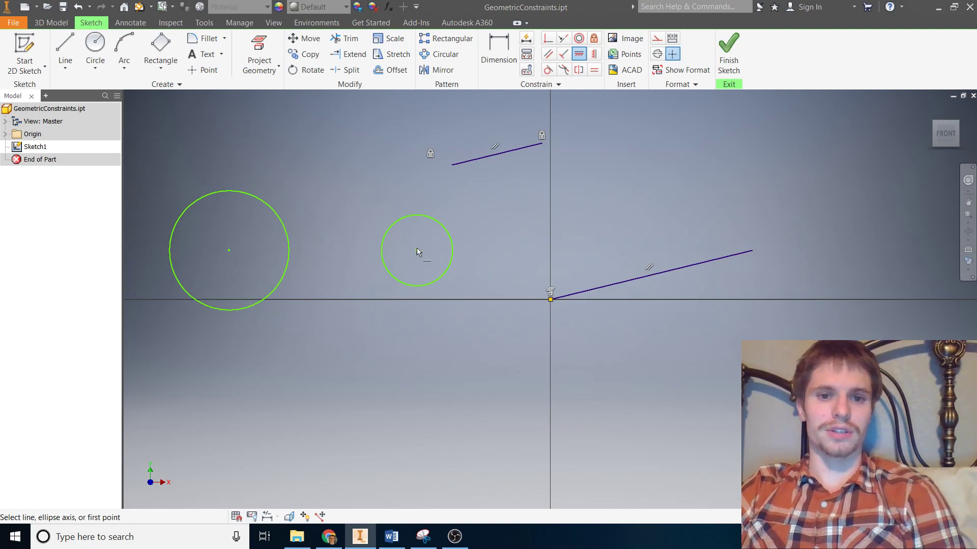
right_click(390, 264)
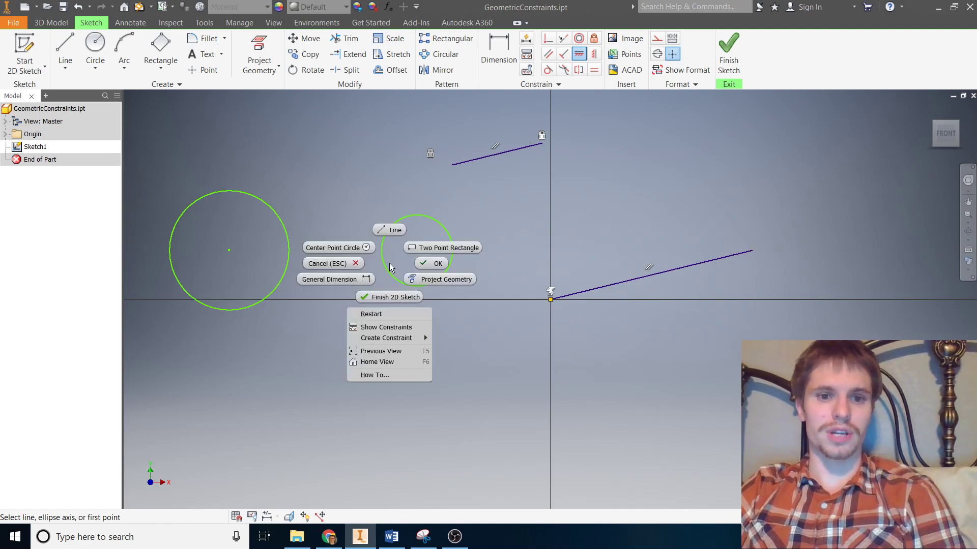
click(427, 263)
Switch to Google Slides, compare the Vertical and Horizontal Constraint slides, and view the Tangent Constraint slide.
key(alt+Tab)
click(86, 300)
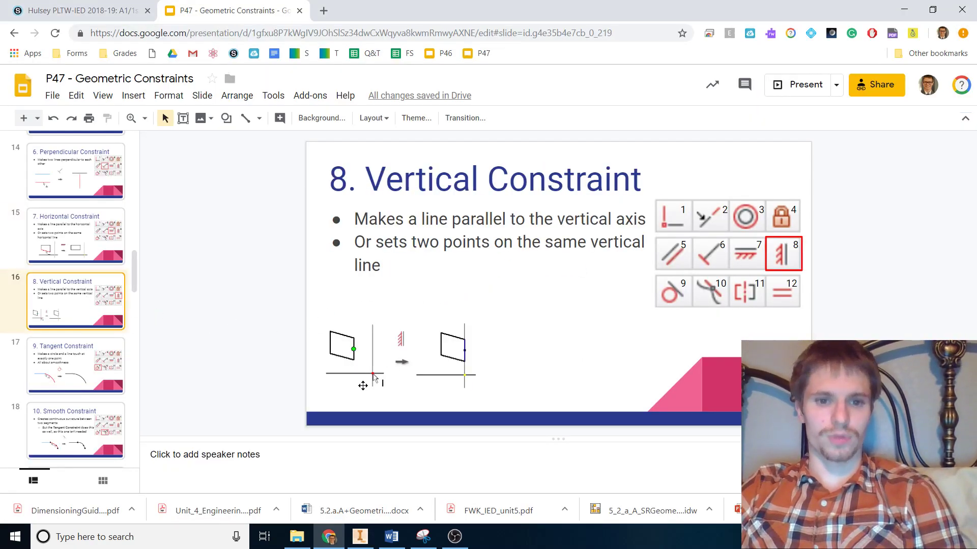
click(105, 226)
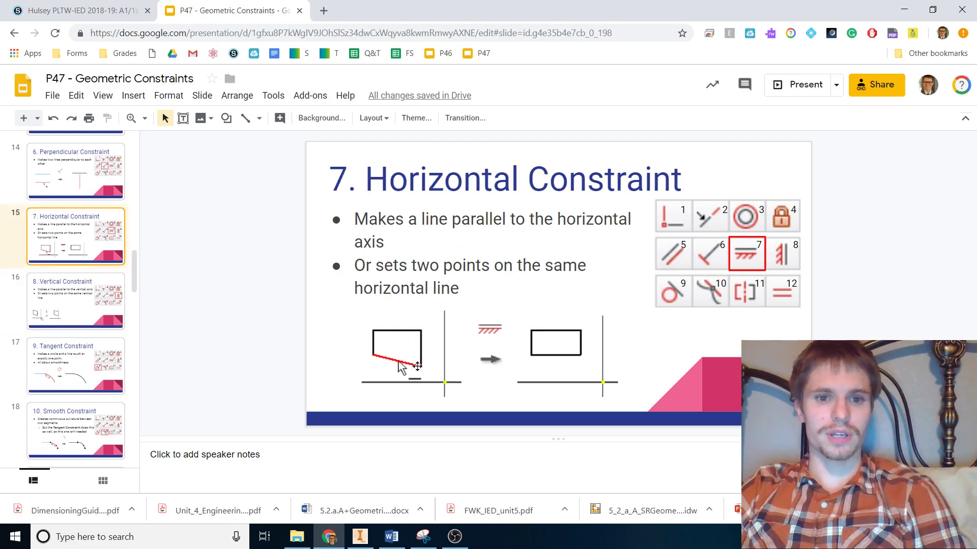
click(47, 283)
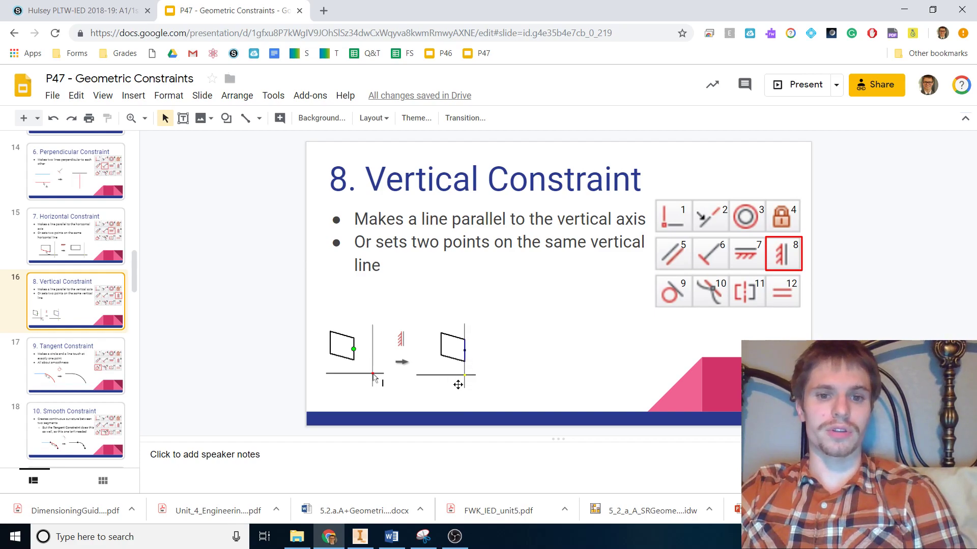
click(79, 379)
scroll(90, 400, down, 1)
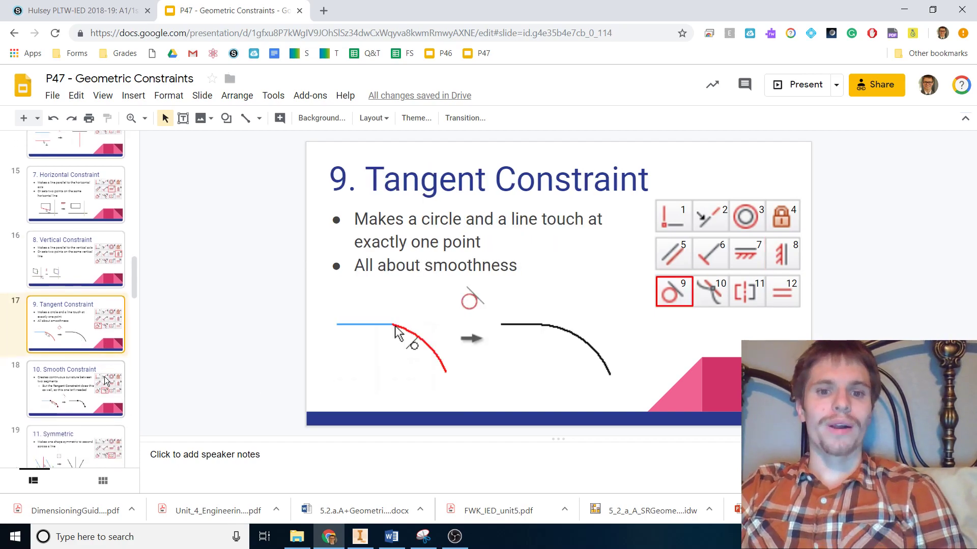
Switch back to Inventor, make the small circle tangent to the fixed upper line, and move its center around to test the constraint.
key(alt+Tab)
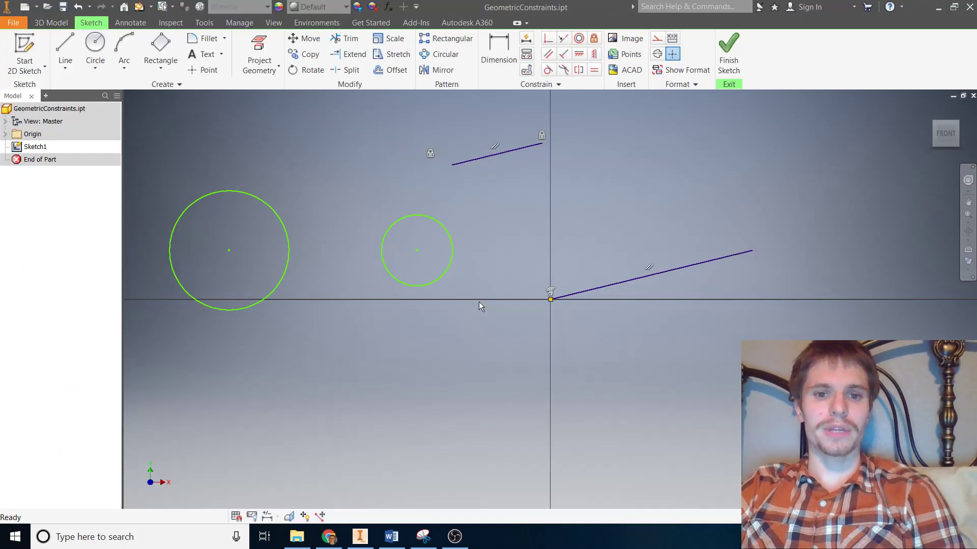
click(555, 69)
click(442, 223)
click(479, 160)
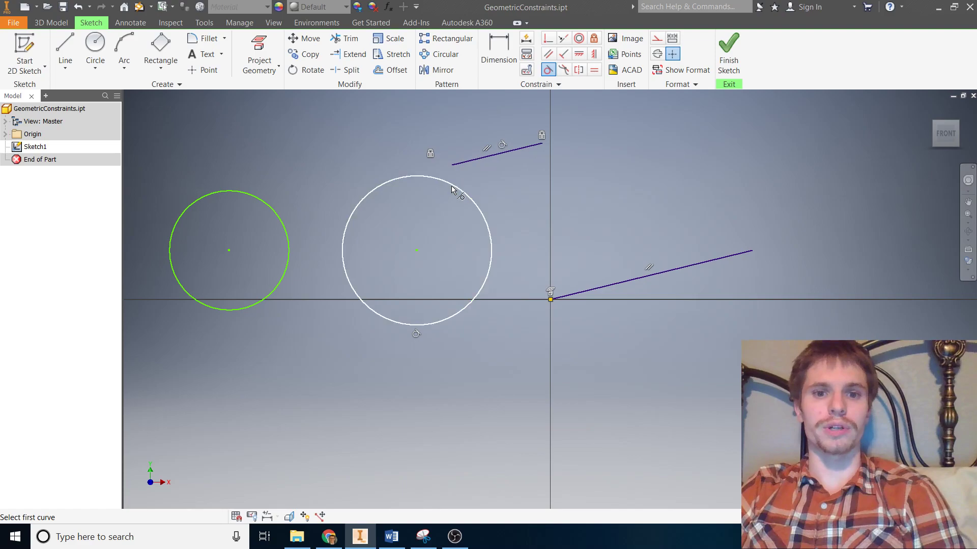
right_click(506, 171)
click(547, 171)
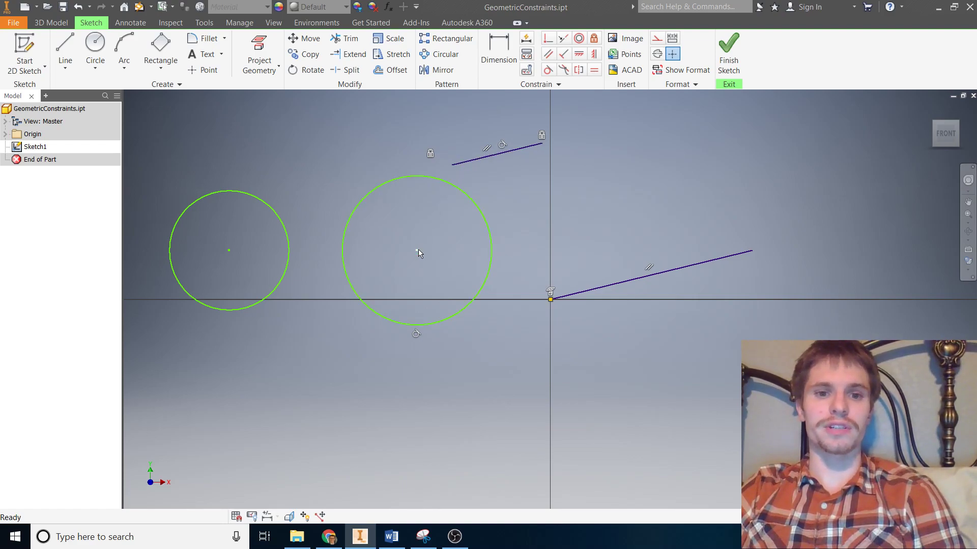
mouse_move(418, 251)
mouse_down()
mouse_move(508, 203)
mouse_move(523, 173)
mouse_move(562, 154)
mouse_move(680, 179)
mouse_move(785, 131)
mouse_move(539, 215)
mouse_move(465, 203)
mouse_move(299, 231)
mouse_move(250, 295)
mouse_move(517, 179)
mouse_move(536, 207)
mouse_move(401, 216)
mouse_move(419, 246)
mouse_move(438, 216)
mouse_move(473, 226)
mouse_move(392, 233)
mouse_move(366, 266)
mouse_move(425, 222)
mouse_move(499, 220)
mouse_move(428, 212)
mouse_move(377, 241)
mouse_move(423, 239)
mouse_move(484, 185)
mouse_move(540, 197)
mouse_move(598, 164)
mouse_move(412, 235)
mouse_move(398, 236)
mouse_move(566, 160)
mouse_move(414, 207)
mouse_move(382, 229)
mouse_move(453, 247)
mouse_up()
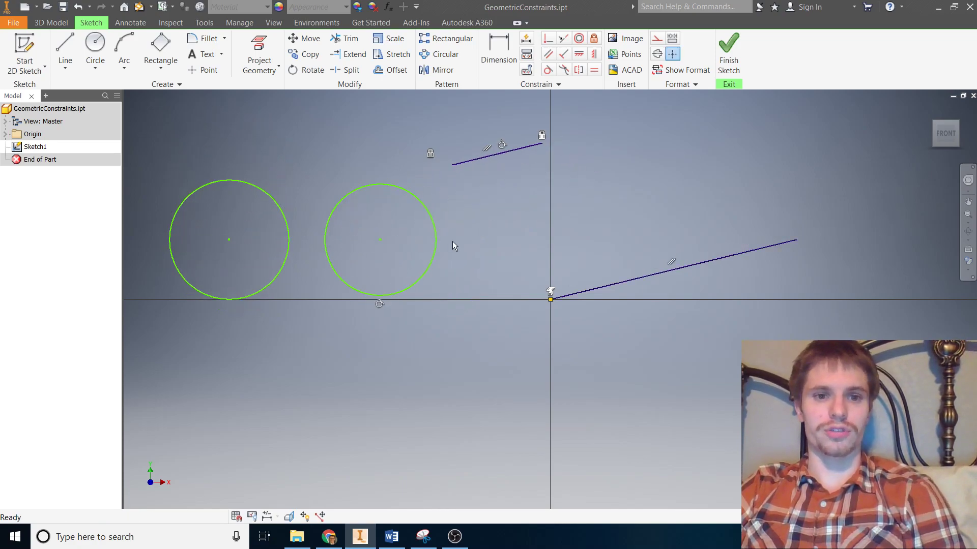
Switch to Google Slides, view the Smooth Constraint and Symmetric slides, and return to Inventor.
key(alt+Tab)
click(84, 362)
scroll(73, 332, down, 1)
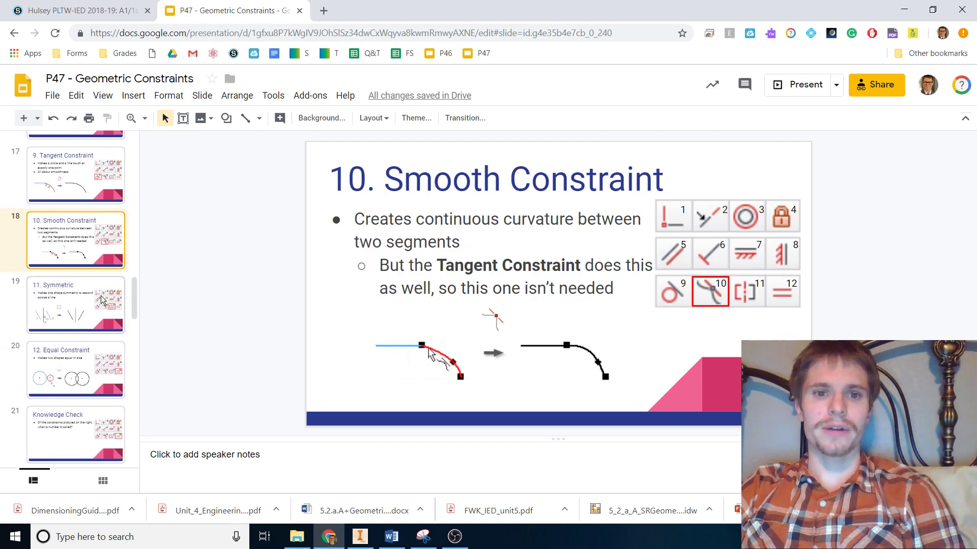
click(99, 181)
click(76, 245)
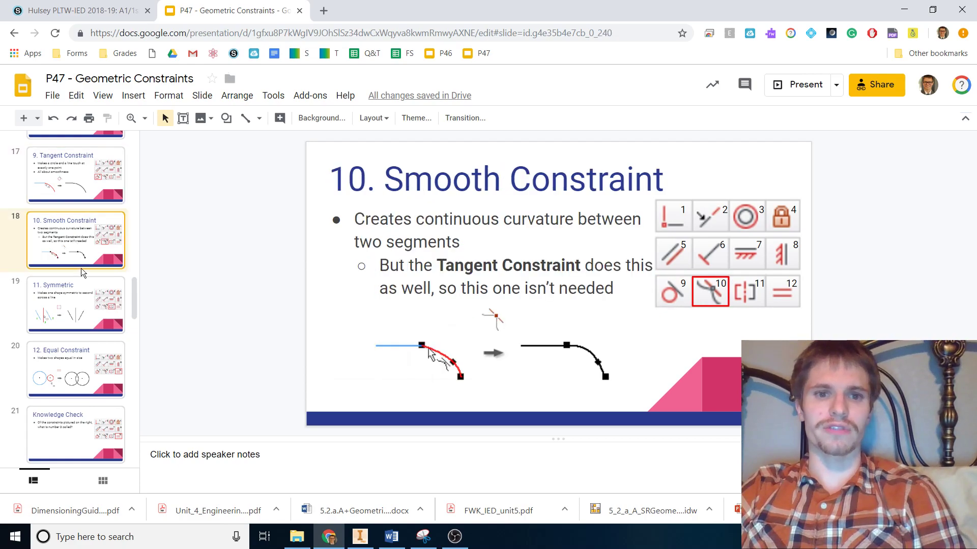
click(86, 309)
scroll(86, 308, down, 1)
key(alt+Tab)
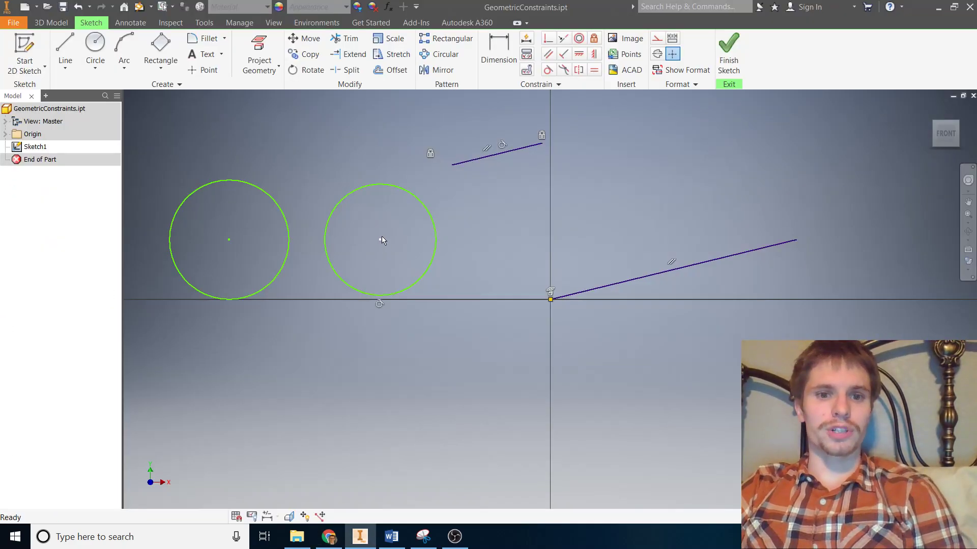
click(579, 70)
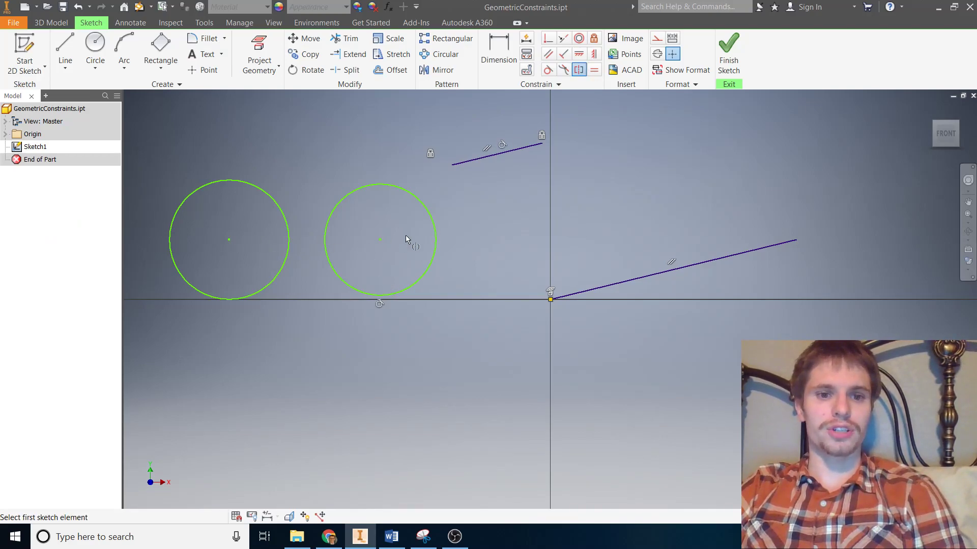
right_click(524, 222)
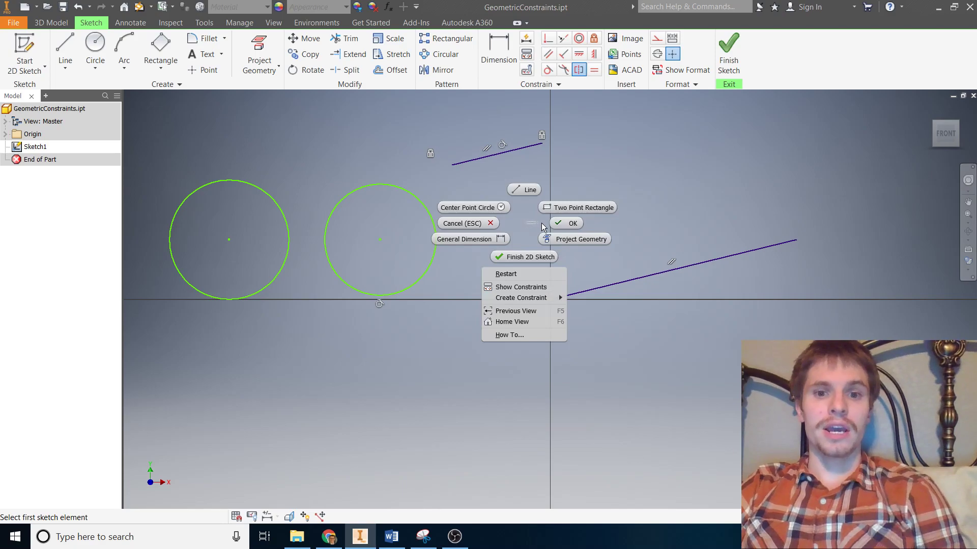
click(548, 221)
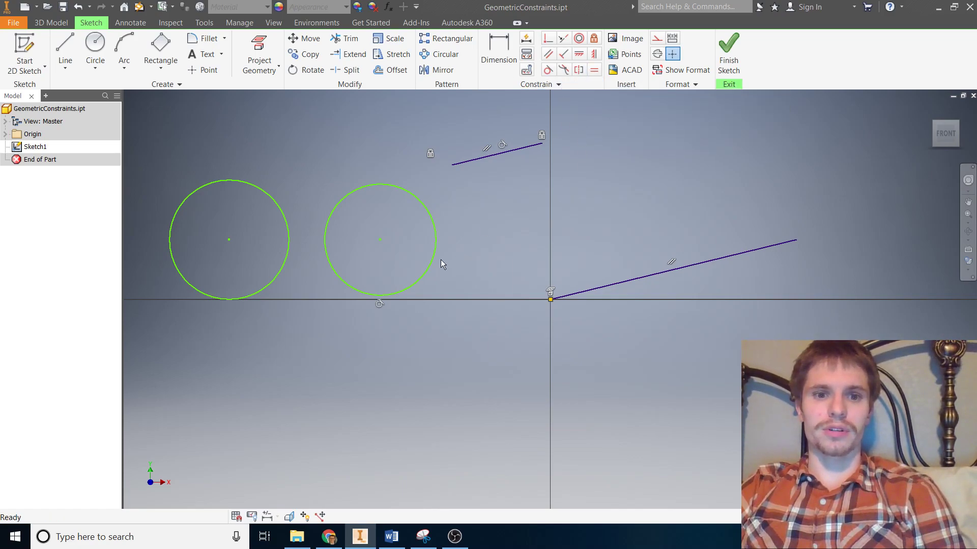
click(580, 71)
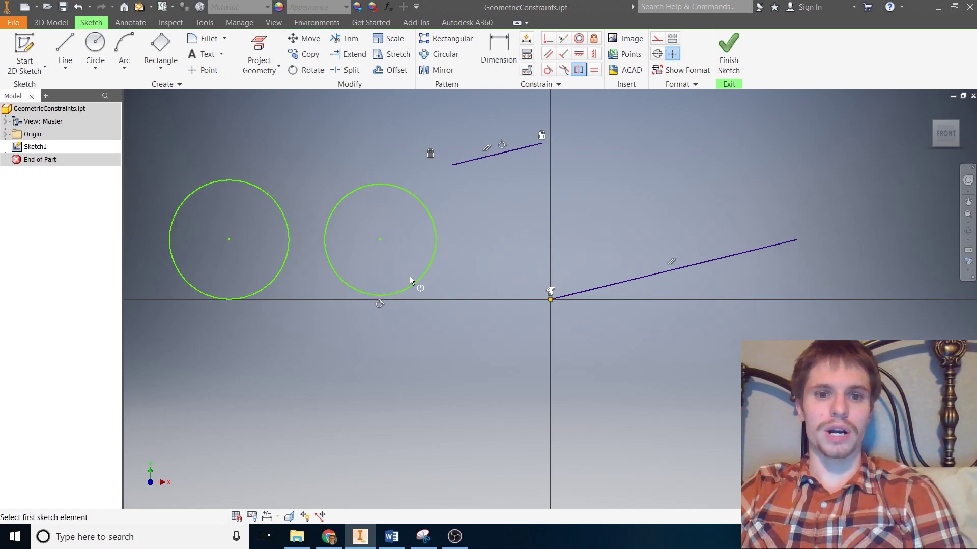
right_click(548, 195)
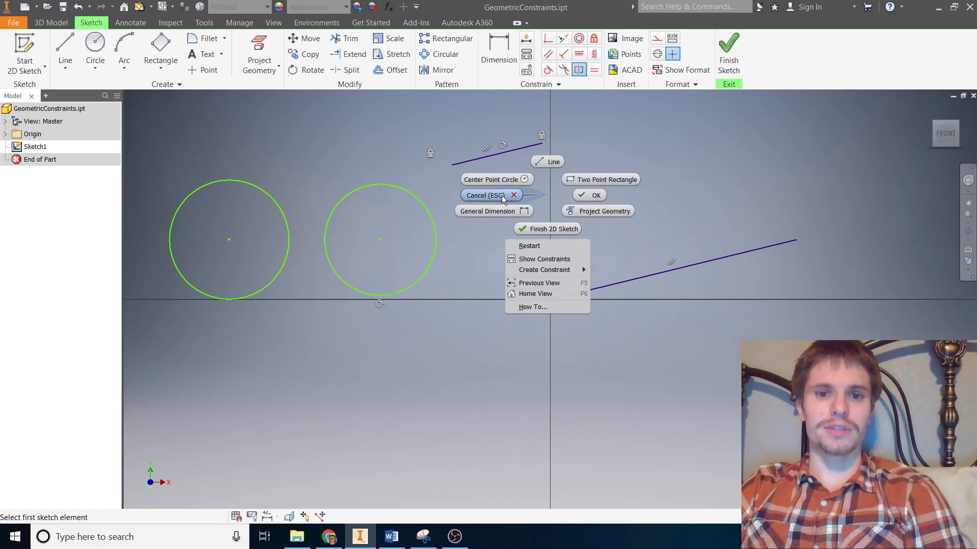
click(503, 197)
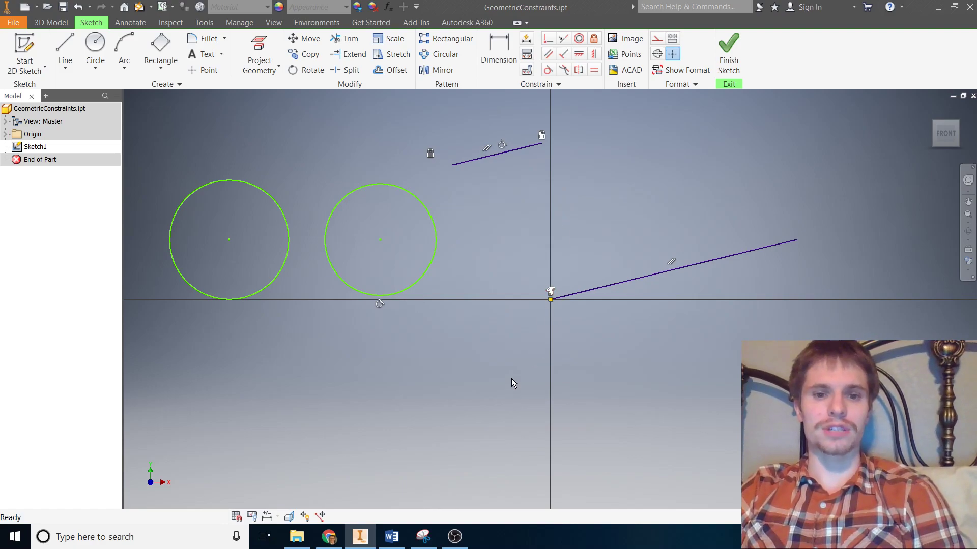
Project the origin's Y Axis into the sketch with Project Geometry.
click(6, 135)
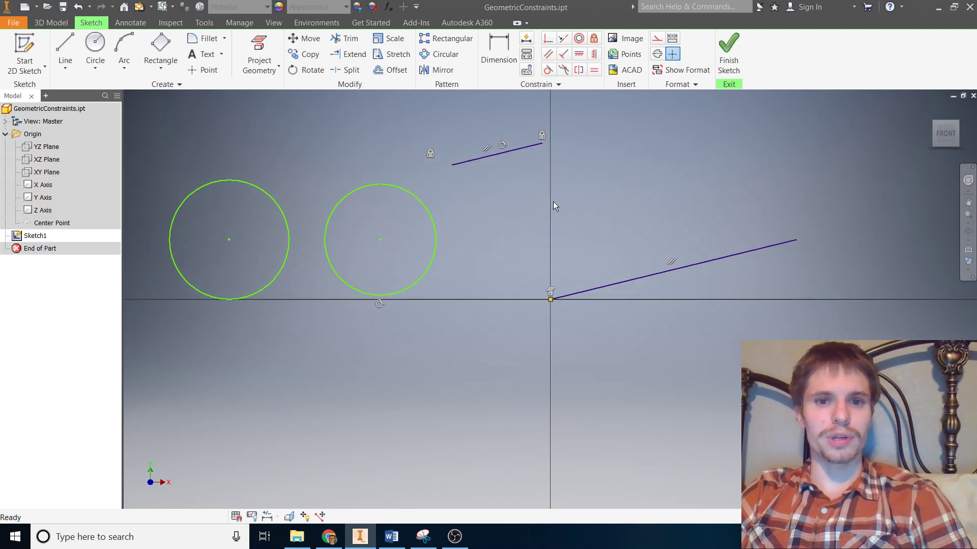
click(270, 51)
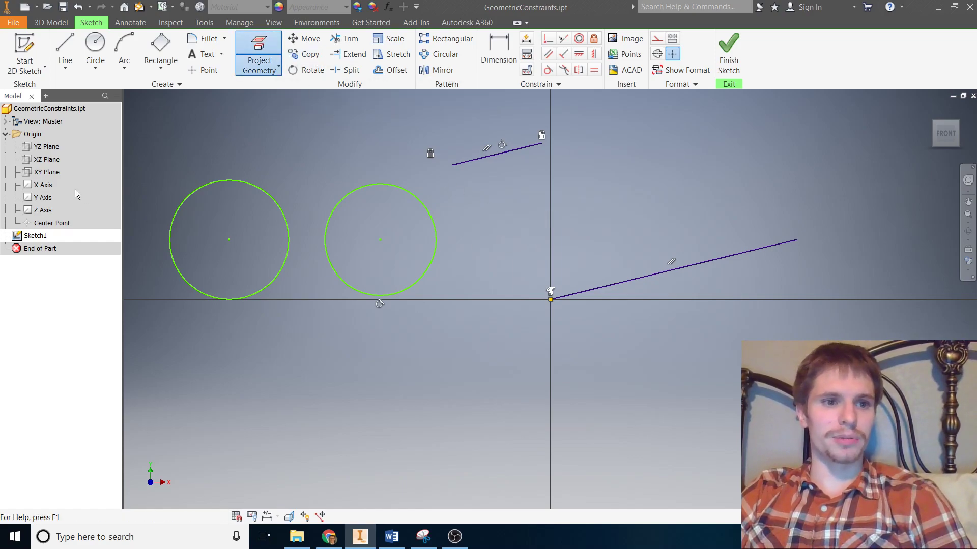
click(43, 198)
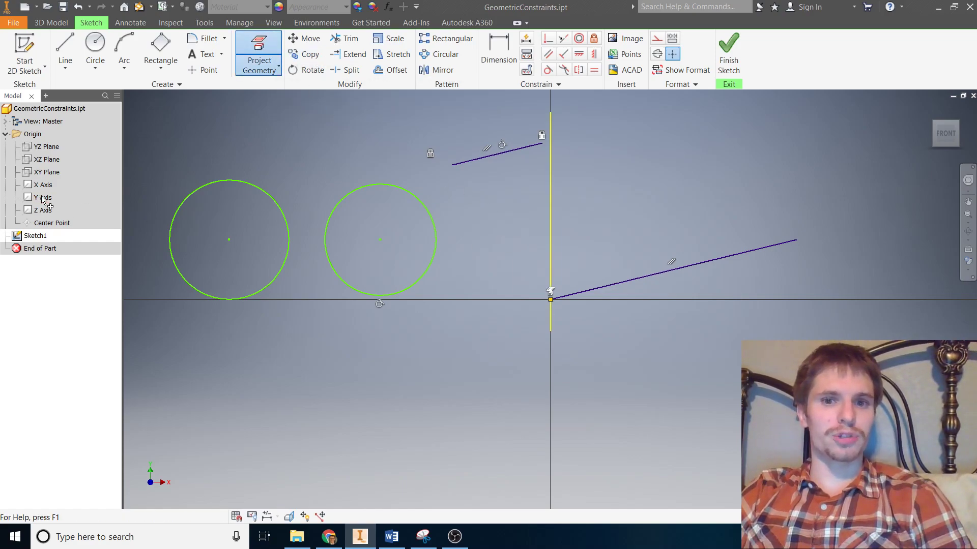
right_click(485, 210)
click(527, 211)
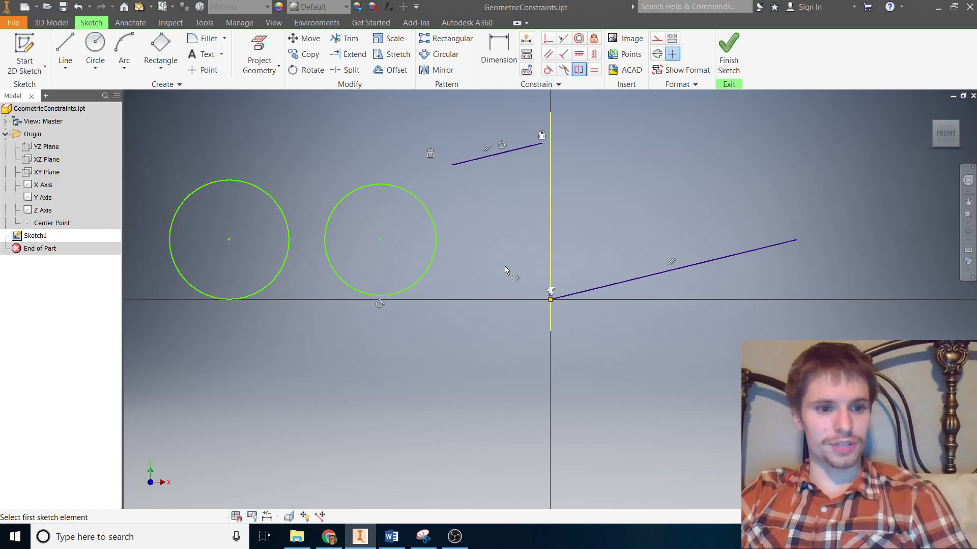
Make the two circles symmetric about the projected Y axis with the Symmetric constraint.
click(436, 247)
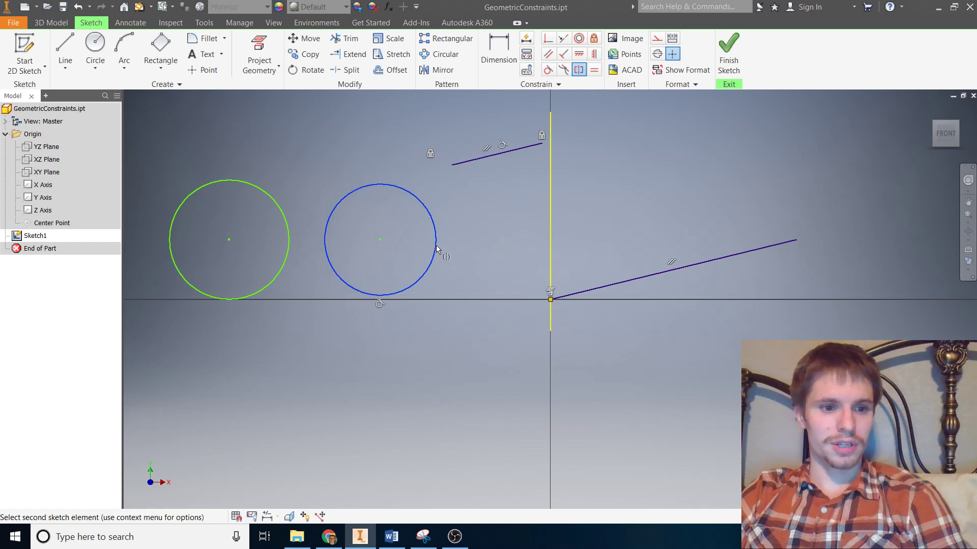
click(288, 265)
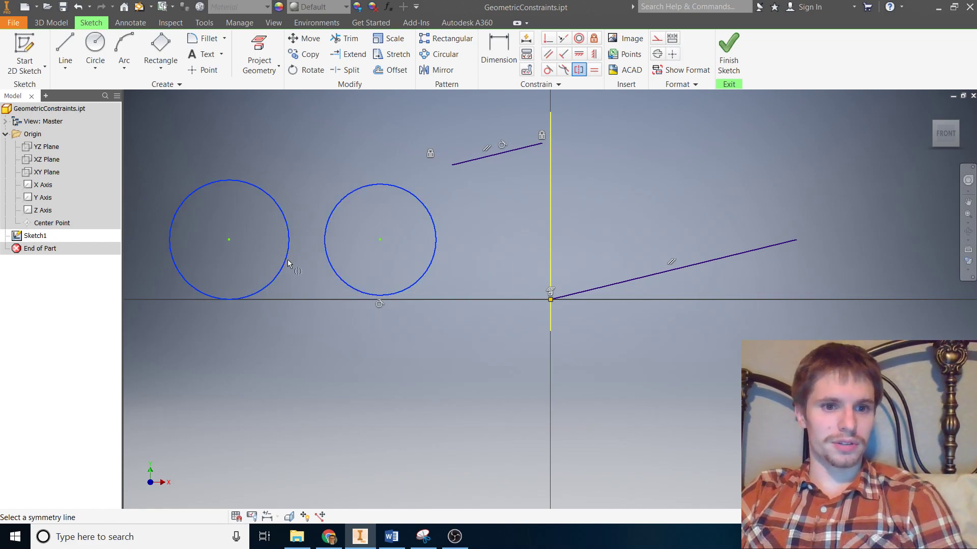
click(550, 257)
right_click(579, 346)
click(611, 348)
Test the symmetry by trying to resize the left circle, undoing those changes, and moving its center up toward the Y axis.
mouse_move(454, 264)
mouse_down()
mouse_move(484, 277)
mouse_move(447, 238)
mouse_move(450, 275)
mouse_up()
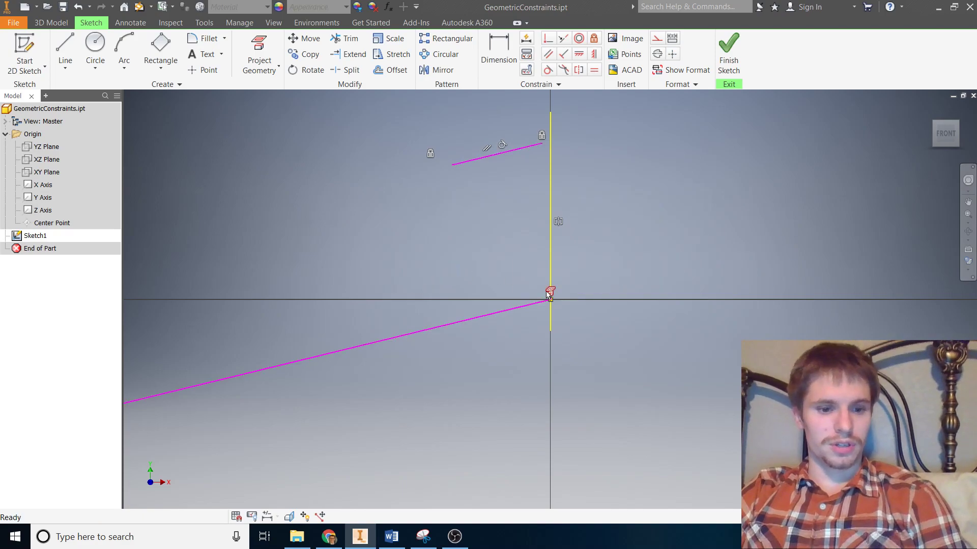
key(ctrl+z)
click(452, 266)
drag(451, 267, 469, 276)
key(ctrl+z)
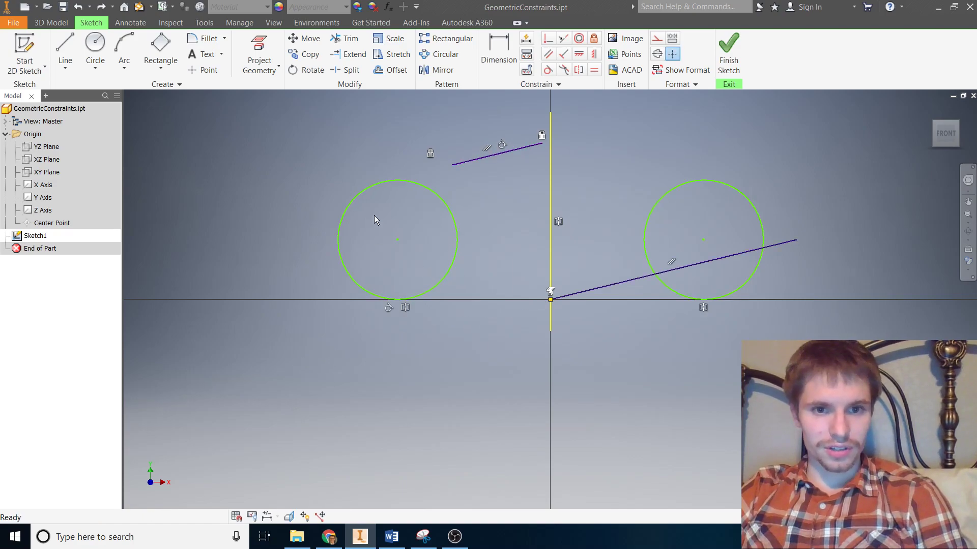
drag(398, 242, 463, 212)
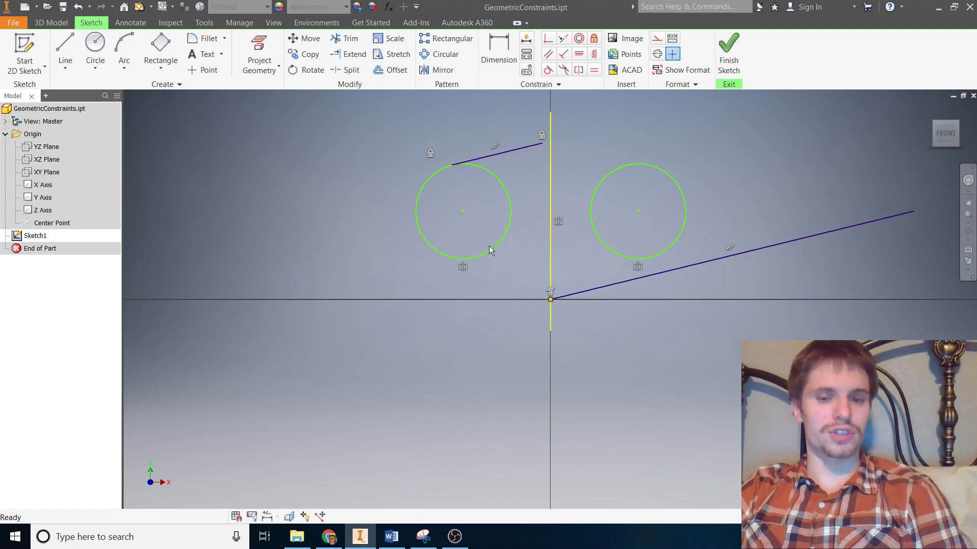
Switch to Google Slides, view the Equal Constraint slide, and return to Inventor.
key(alt+Tab)
scroll(68, 384, down, 2)
click(82, 189)
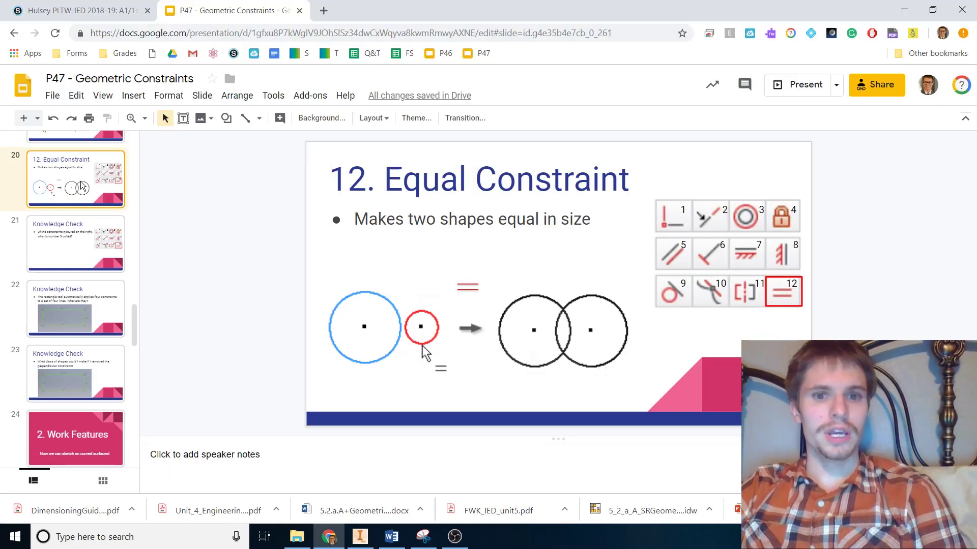
key(alt+Tab)
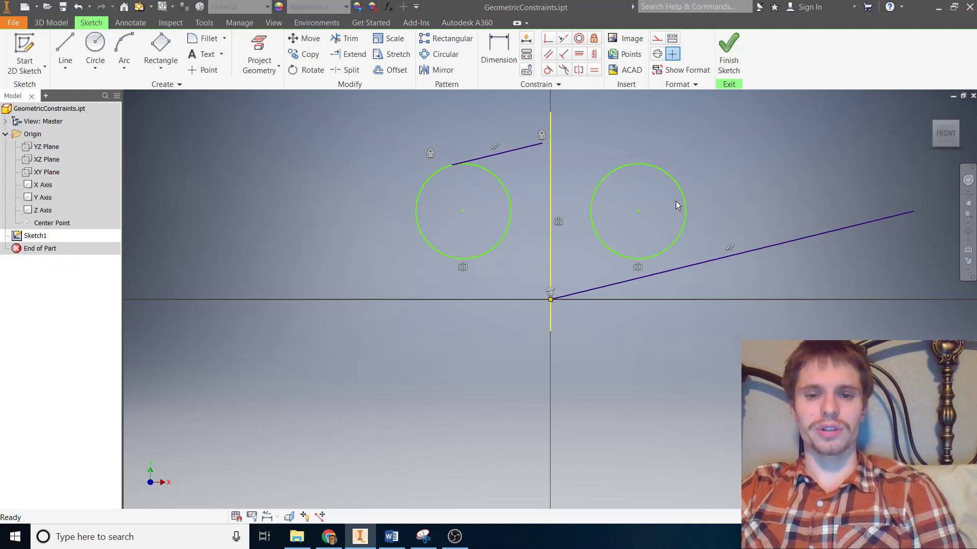
Make the line from the origin equal in length to the fixed upper line, and pull its free endpoint to test the constraint.
click(593, 69)
click(834, 238)
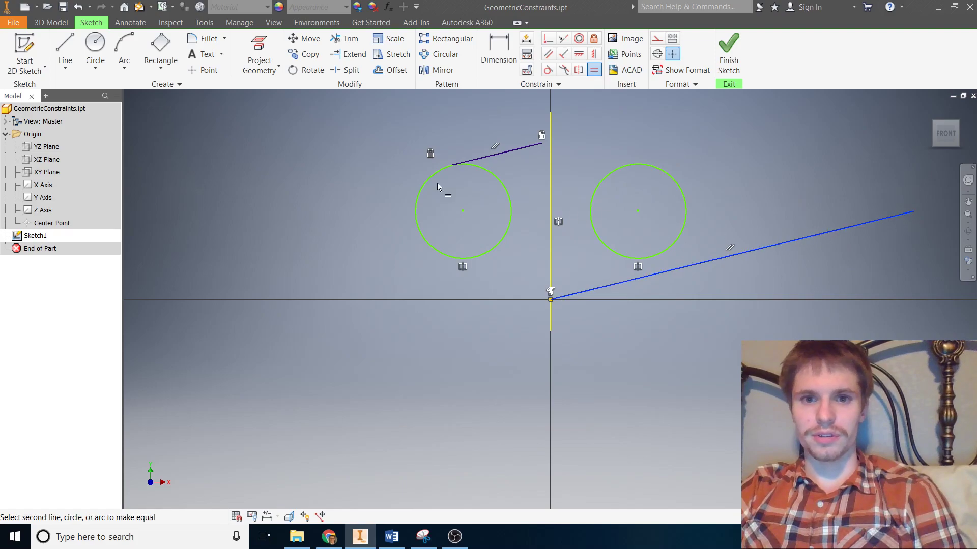
click(501, 159)
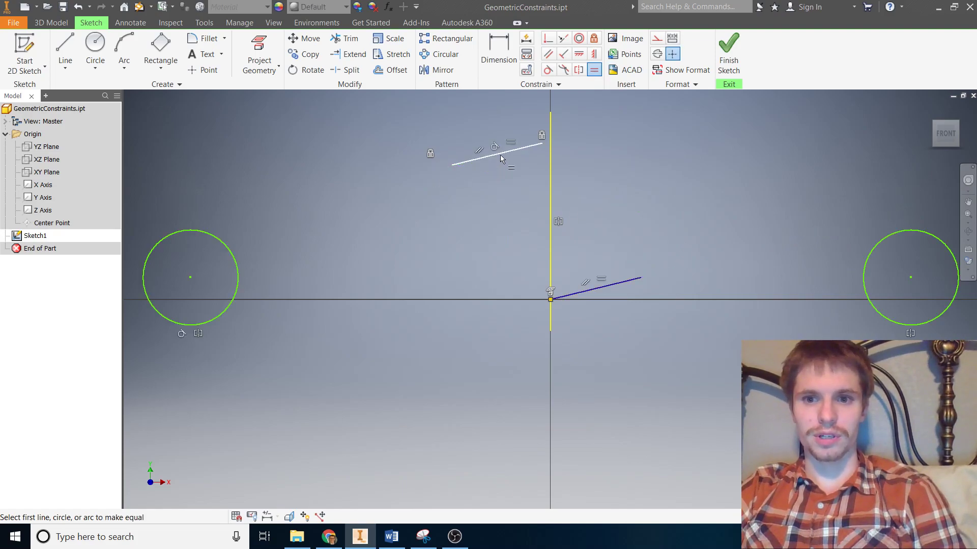
right_click(428, 311)
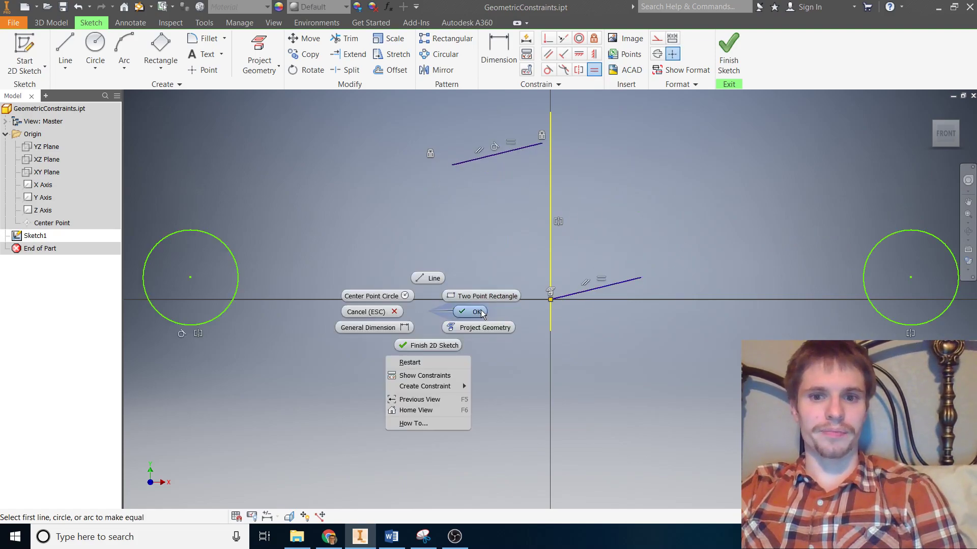
click(452, 312)
drag(640, 278, 695, 273)
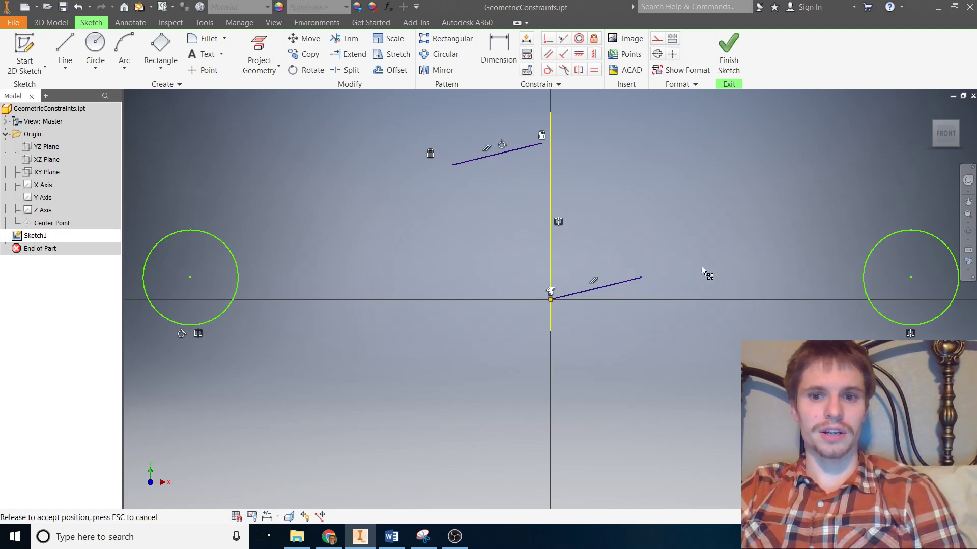
drag(741, 244, 702, 268)
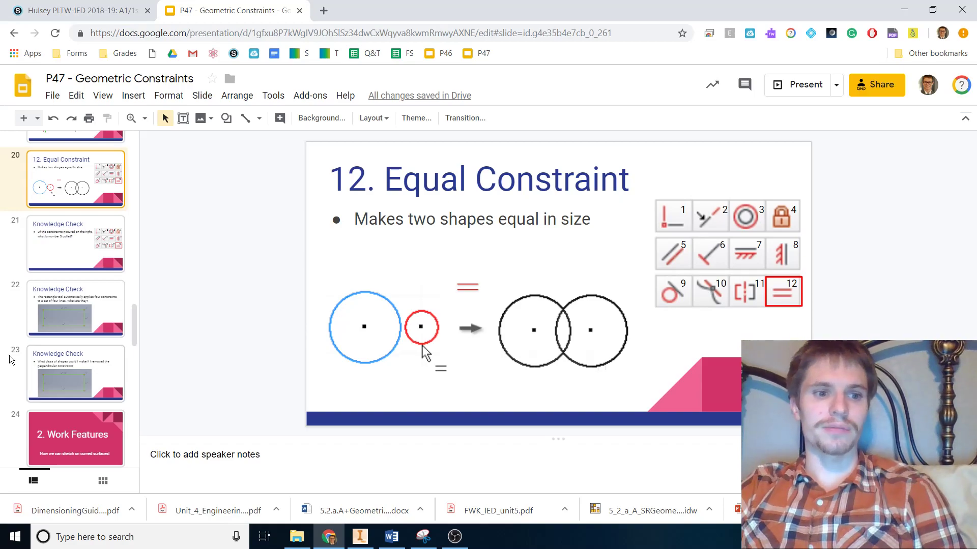
In Google Slides, view the Knowledge Check slides about constraint number 3 and the rectangle tool's four automatic constraints.
click(85, 248)
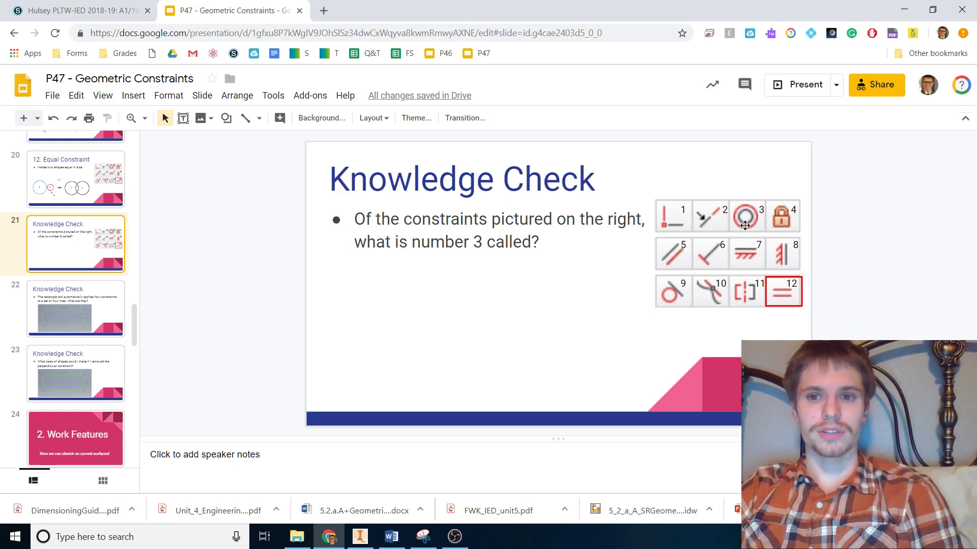
click(80, 325)
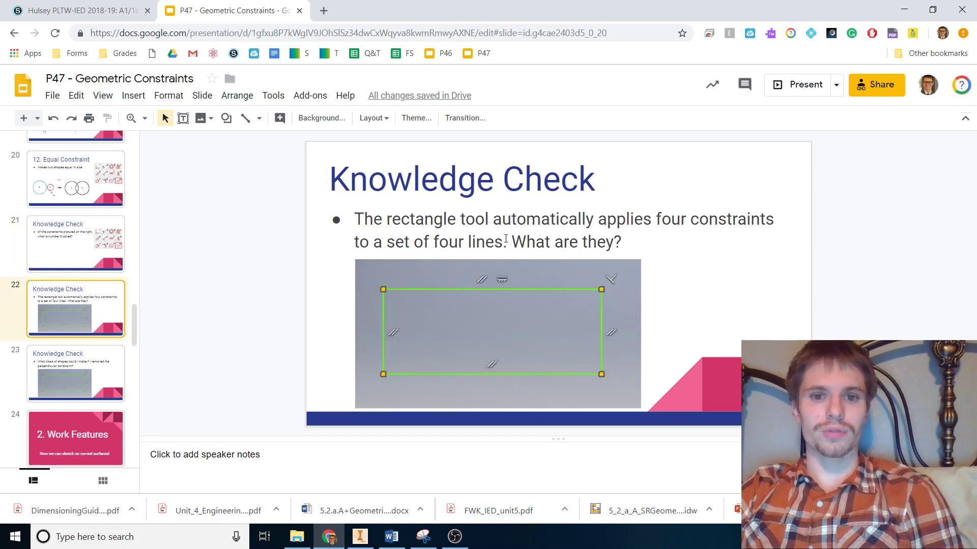